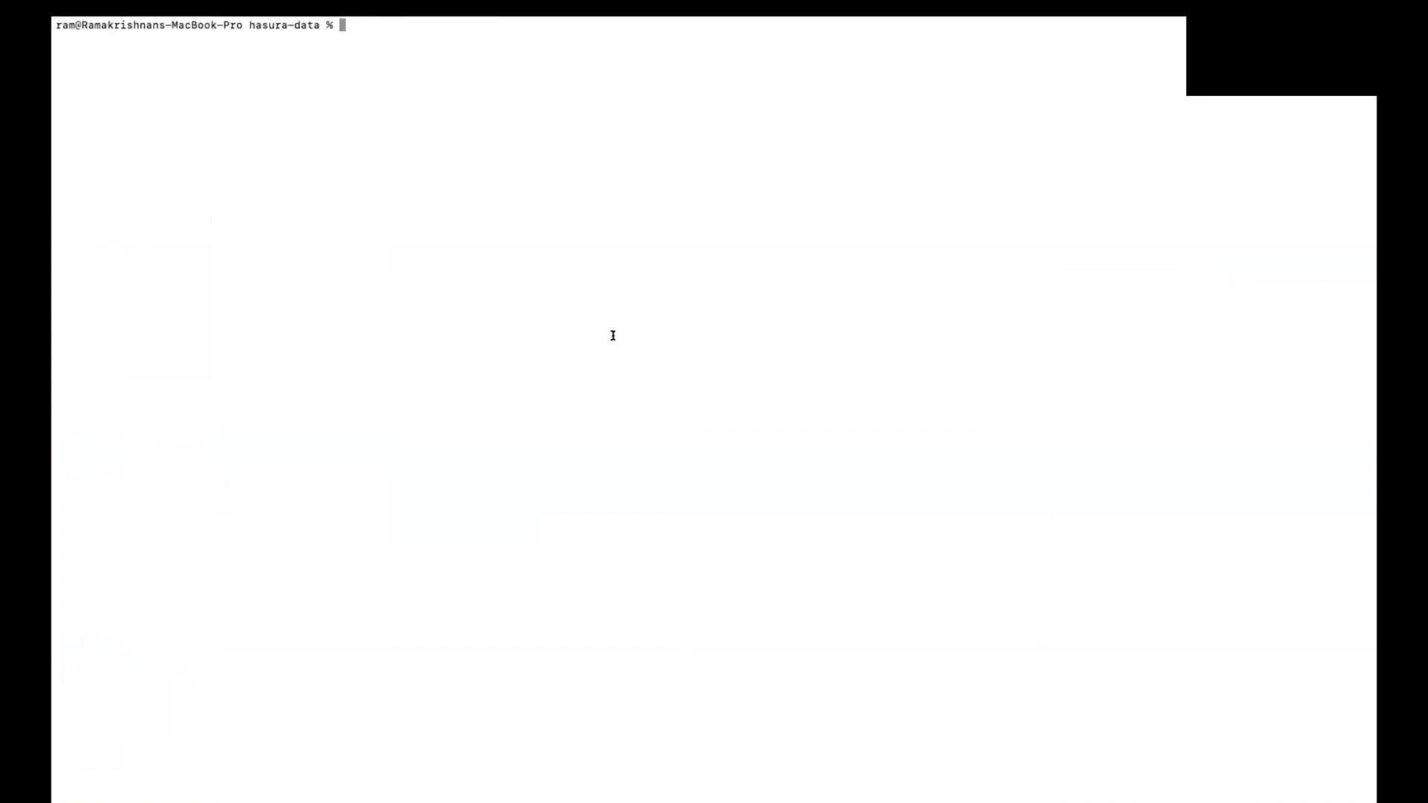
Check the current git branch and the working tree status of the hasura-data project
{"action": "type", "text": "git branch"}
{"action": "key", "text": "Return"}
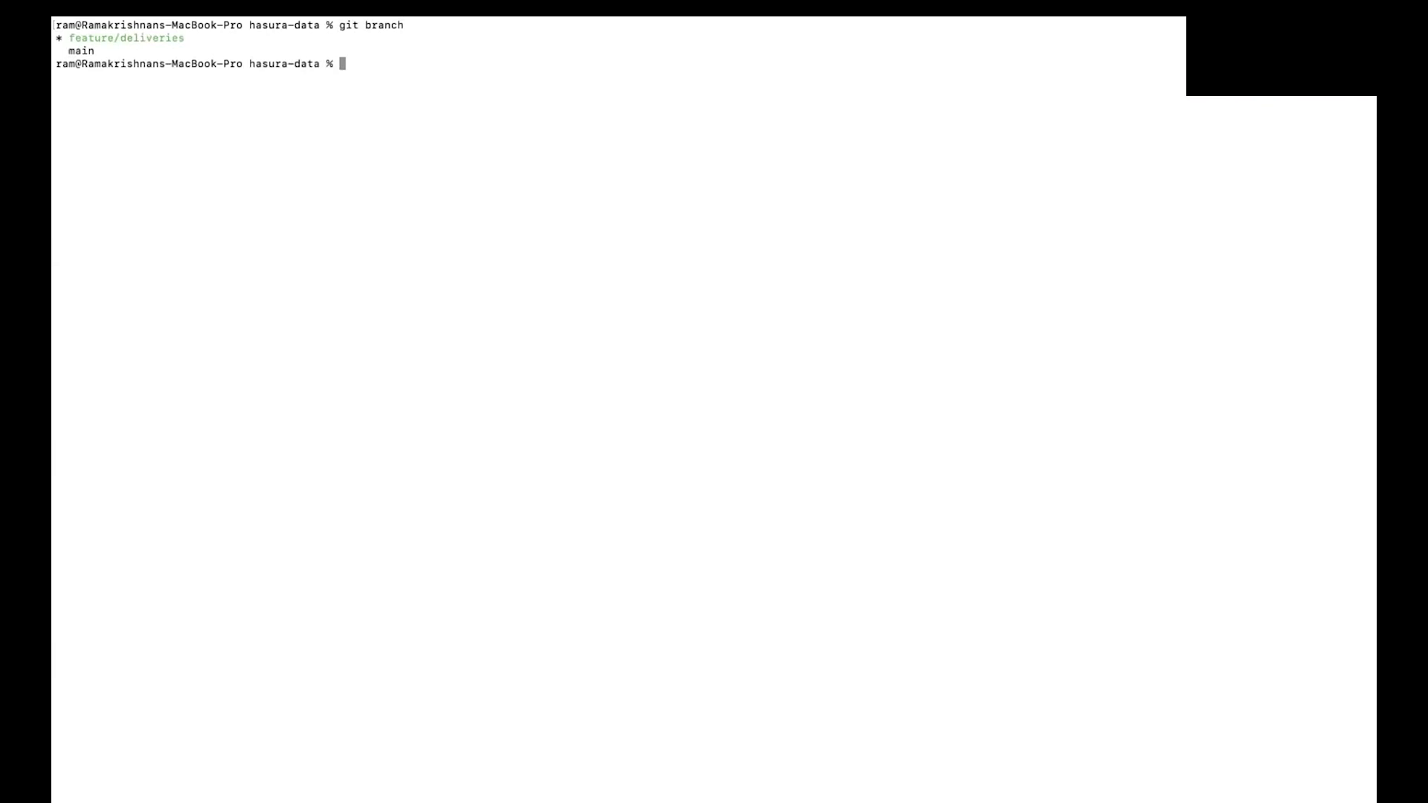
{"action": "type", "text": "git status"}
{"action": "key", "text": "Return"}
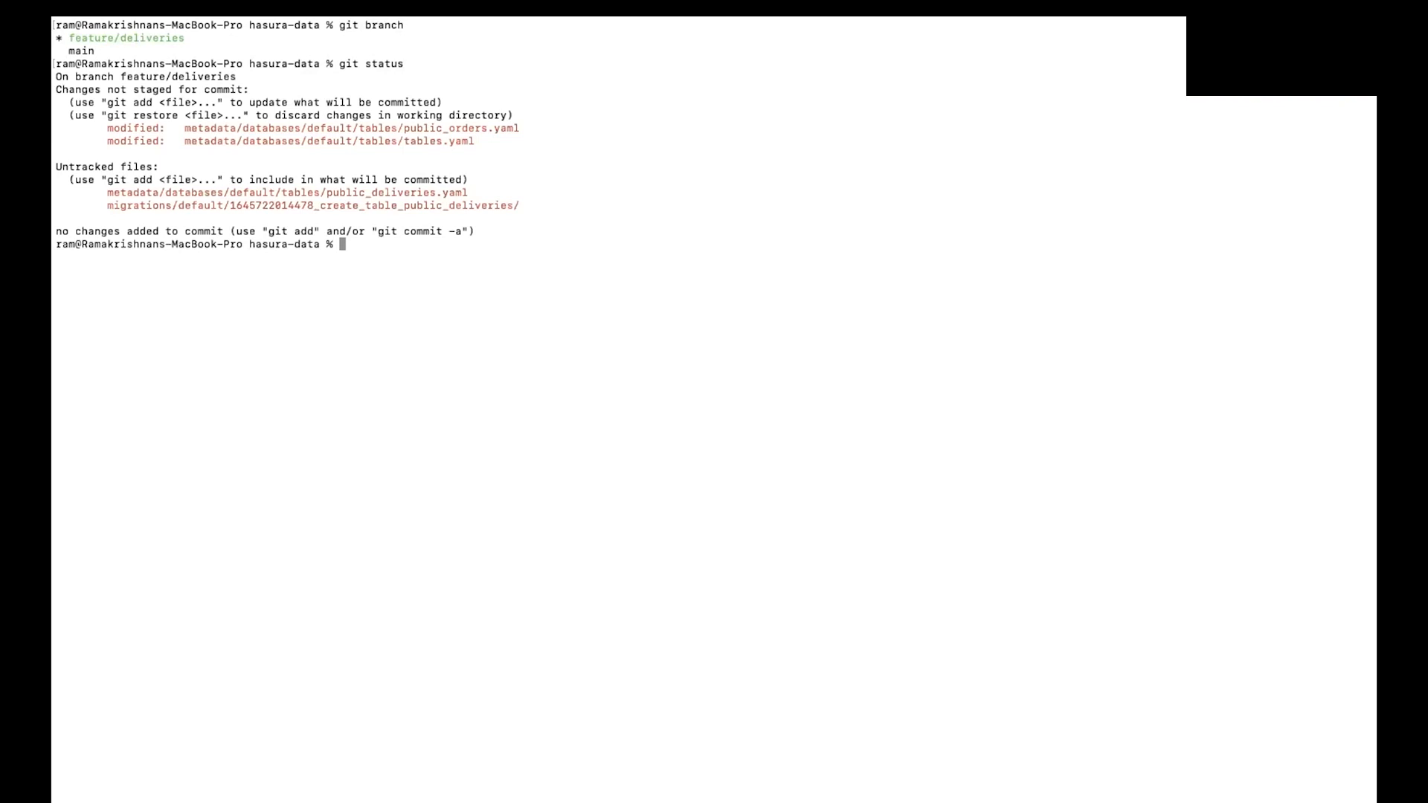
Stage all changes and commit them with the message "deliveries"
{"action": "type", "text": "git add ."}
{"action": "key", "text": "Return"}
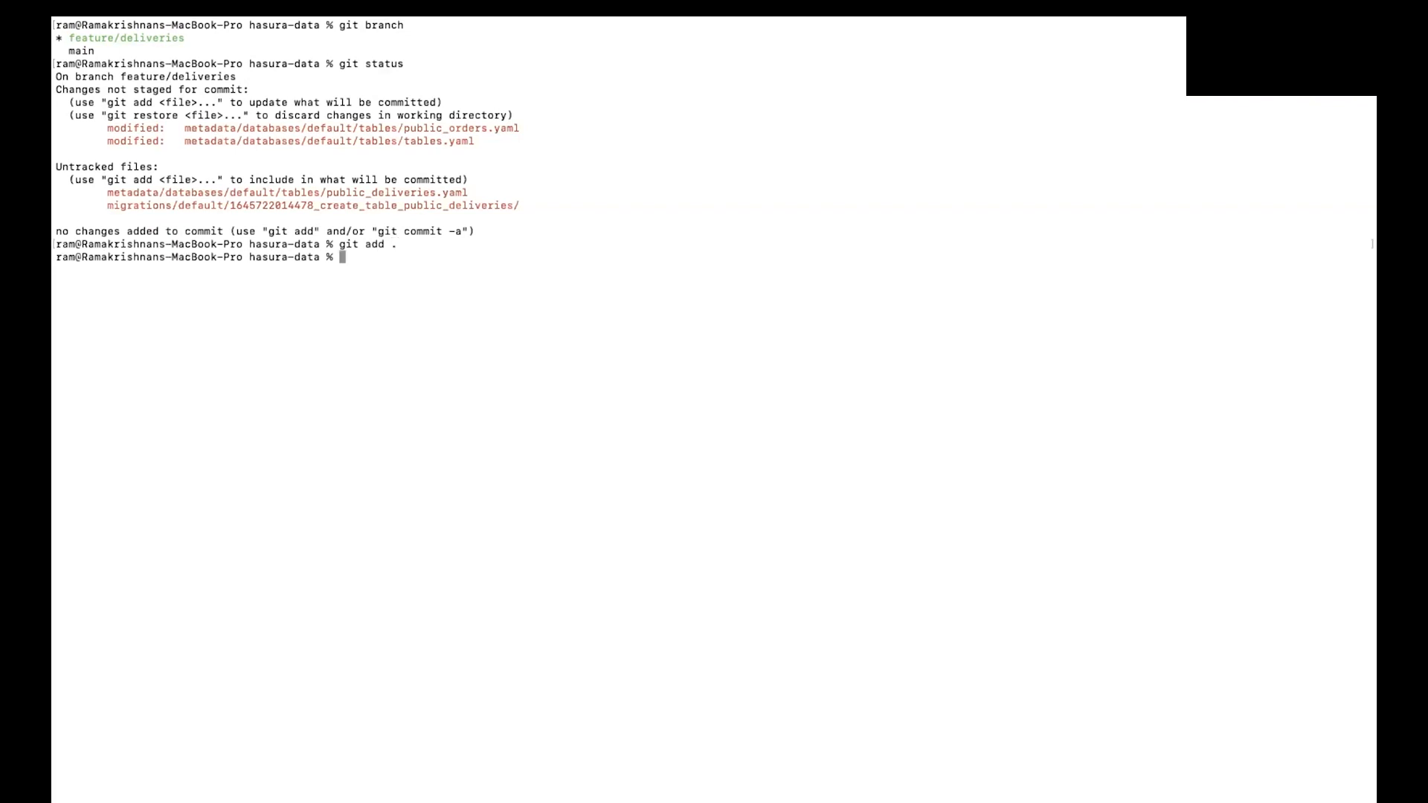
{"action": "type", "text": "git commit -m \"deliveries\""}
{"action": "key", "text": "Return"}
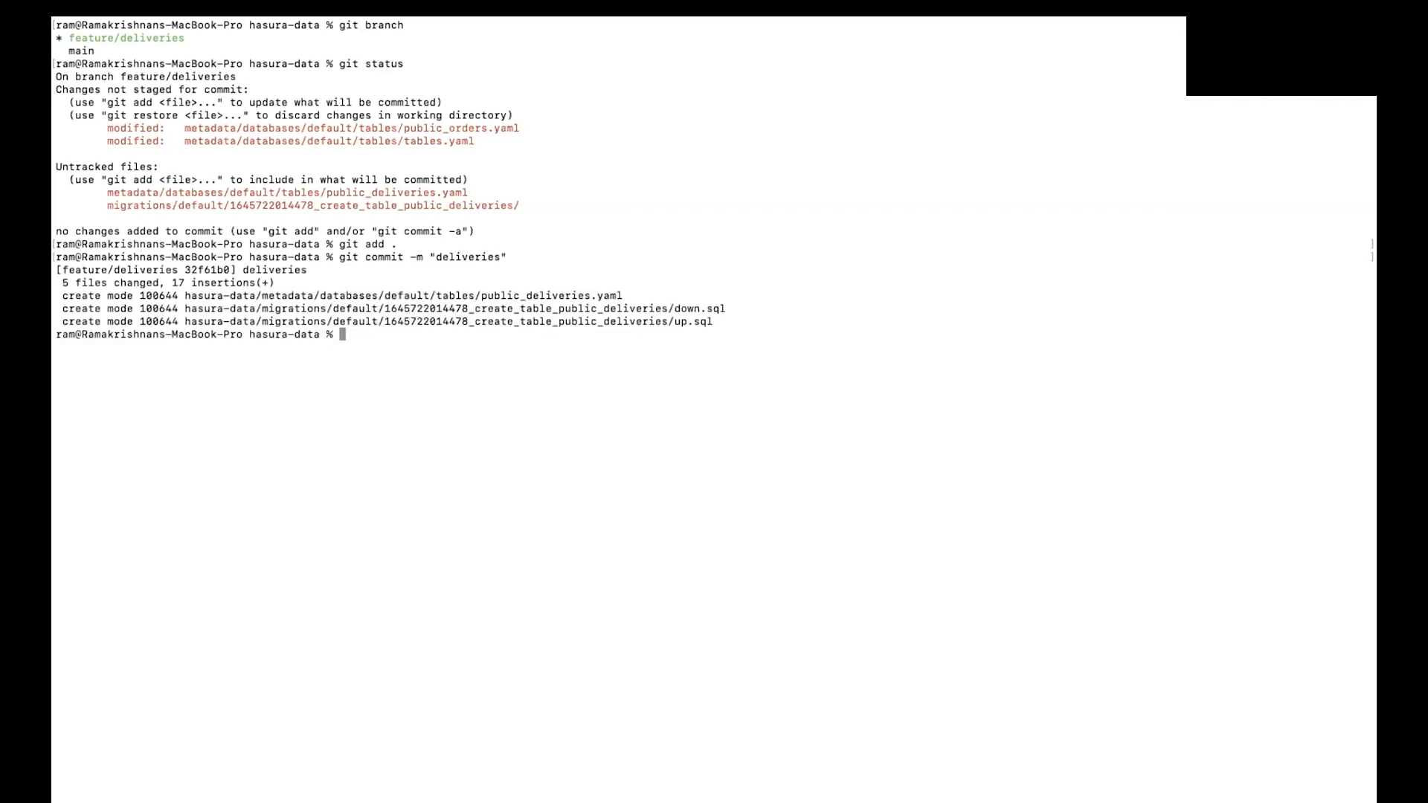
Try to push the commit with a plain git push
{"action": "type", "text": "git"}
{"action": "key", "text": "BackSpace"}
{"action": "key", "text": "BackSpace"}
{"action": "type", "text": "itp"}
{"action": "key", "text": "BackSpace"}
{"action": "type", "text": "push"}
{"action": "key", "text": "Return"}
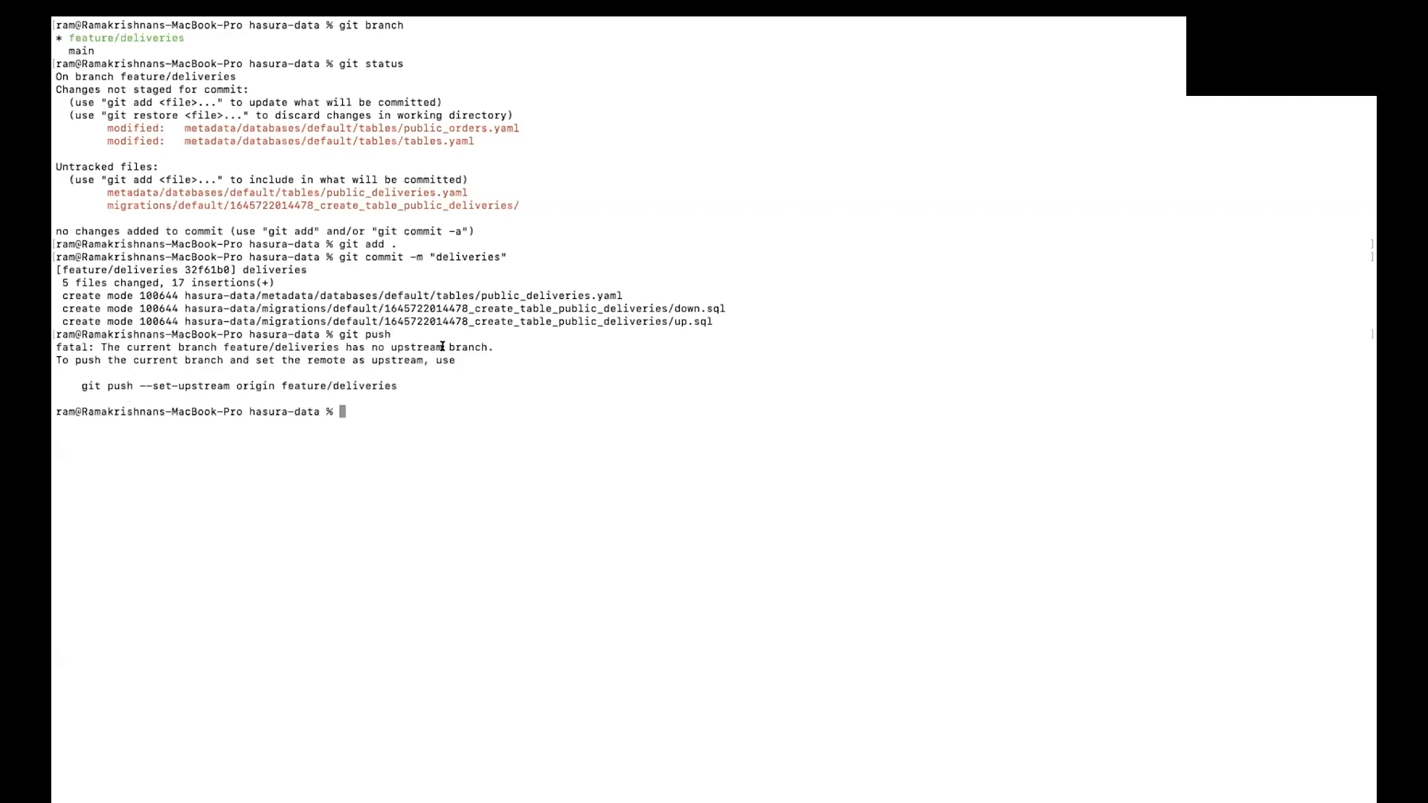
Copy the suggested command git push --set-upstream origin feature/deliveries and run it to push the branch
{"action": "left_click_drag", "start_coordinate": [74, 389], "coordinate": [381, 378]}
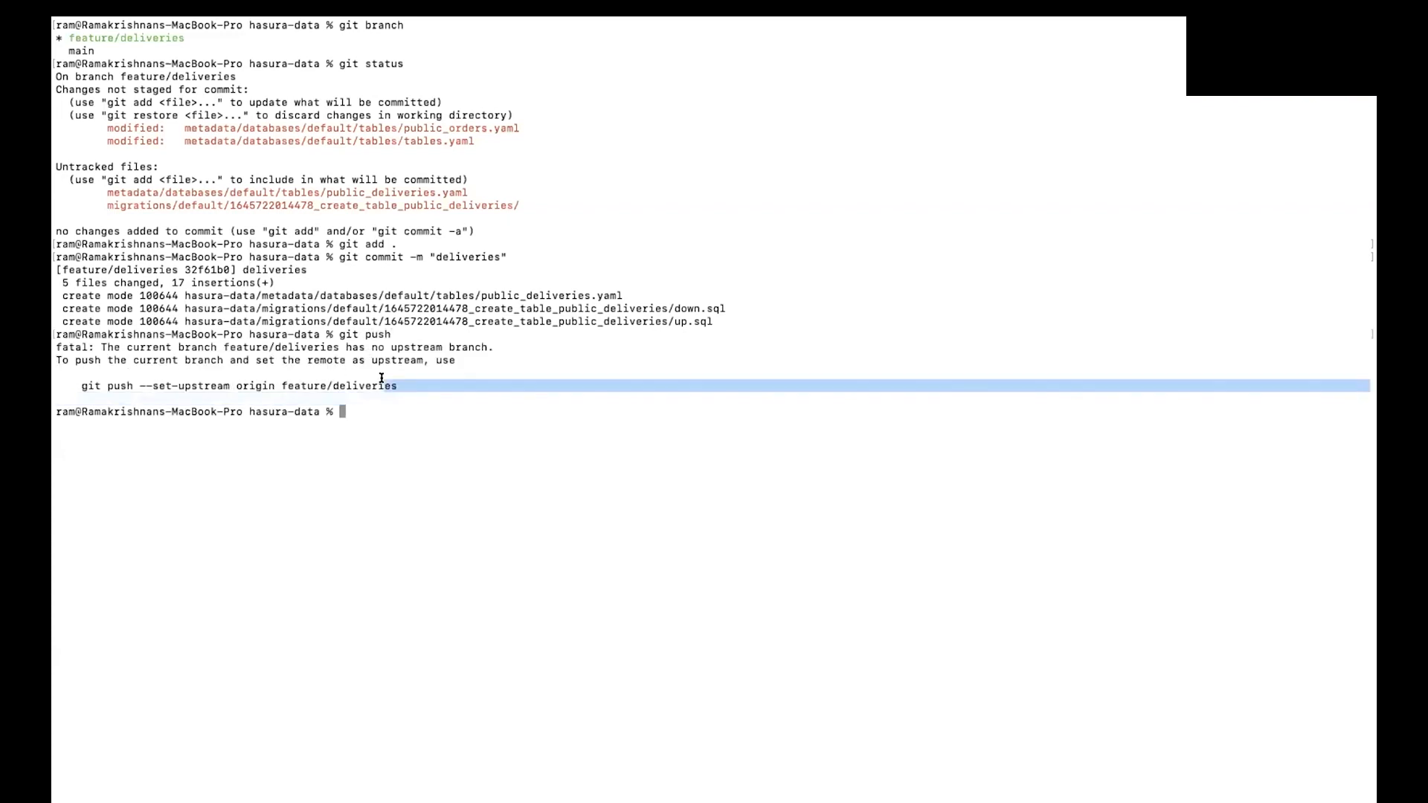
{"action": "left_click", "coordinate": [380, 378]}
{"action": "left_click_drag", "start_coordinate": [82, 385], "coordinate": [393, 374]}
{"action": "key", "text": "super+c"}
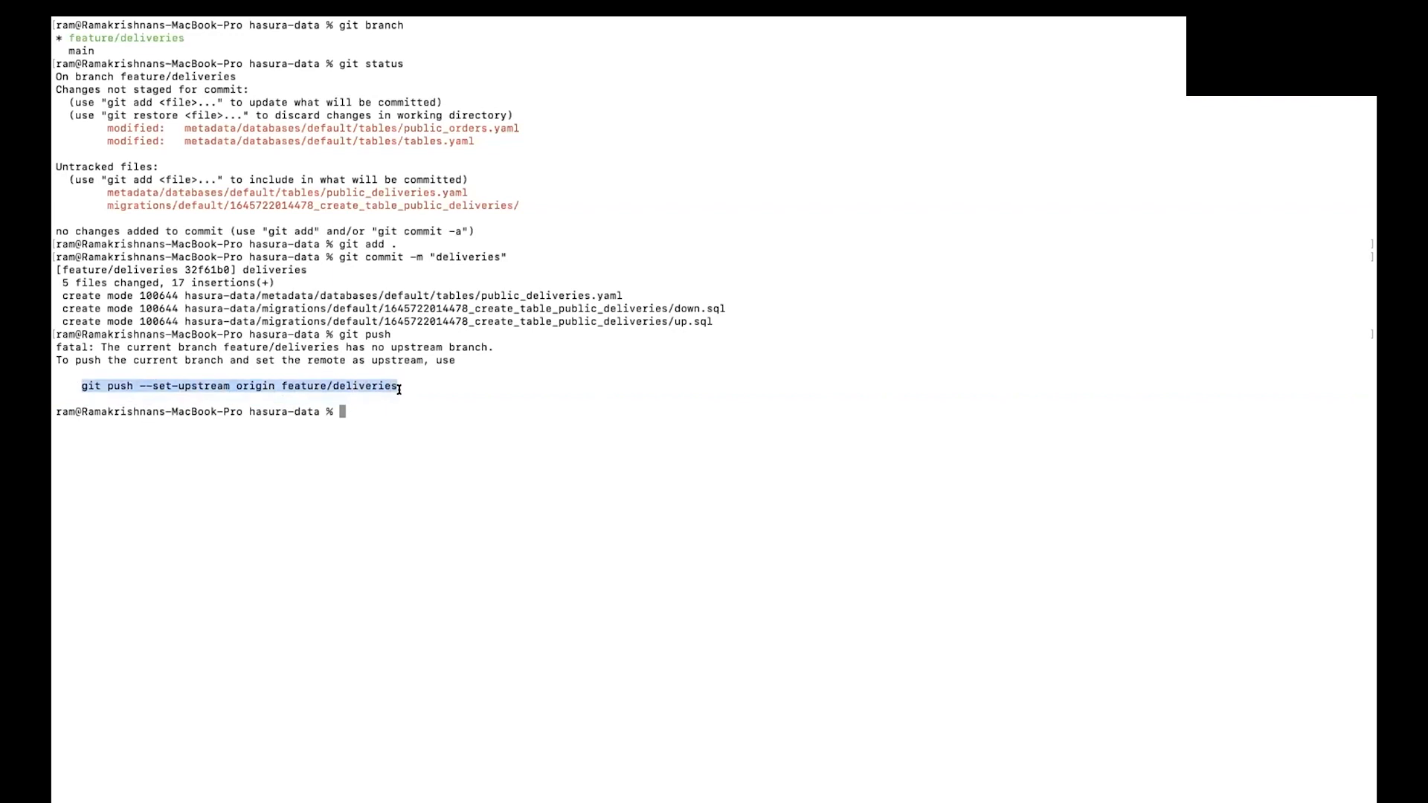
{"action": "left_click", "coordinate": [408, 405]}
{"action": "key", "text": "super+v"}
{"action": "key", "text": "Return"}
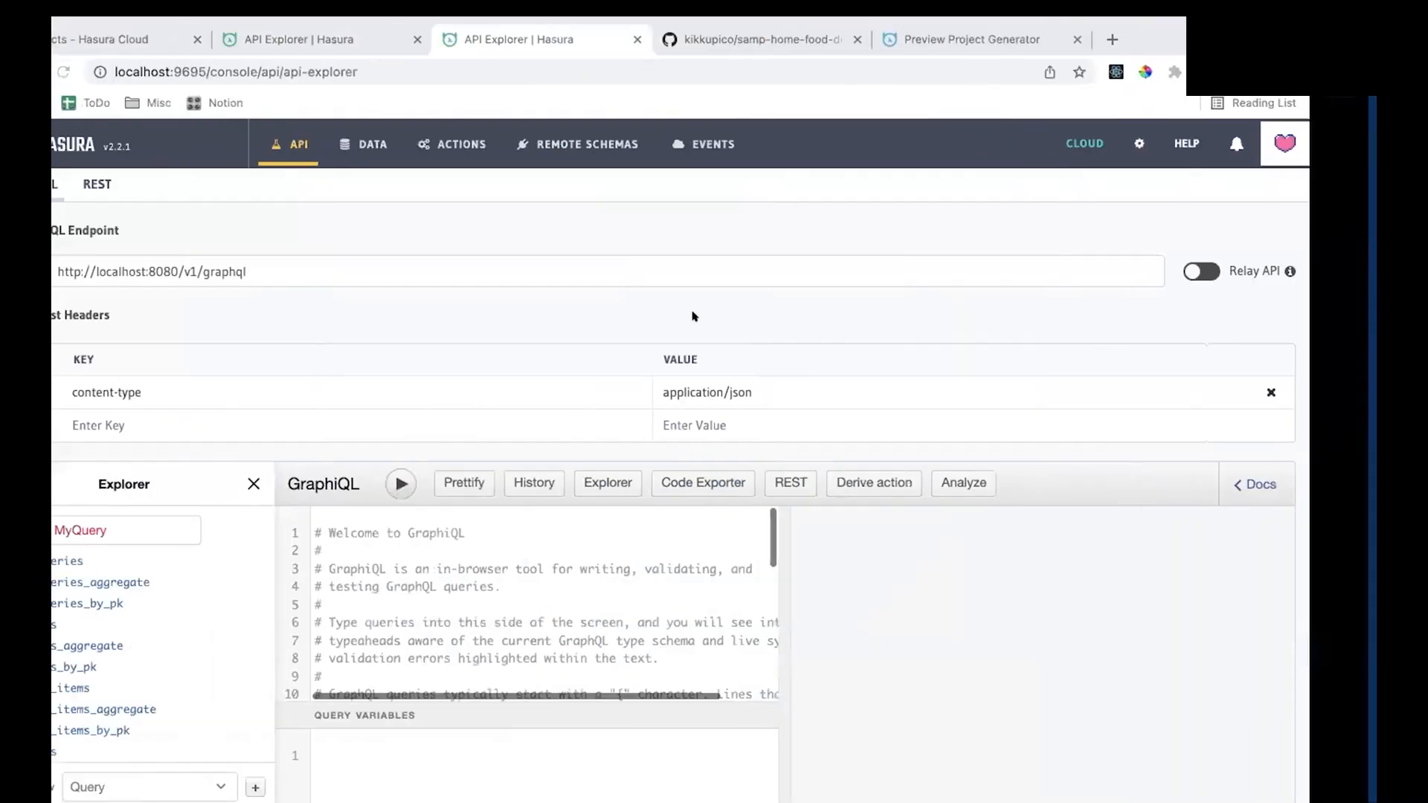
Switch to the GitHub repository in the browser and create a pull request from feature/deliveries with the comment "..."
{"action": "left_click", "coordinate": [880, 37]}
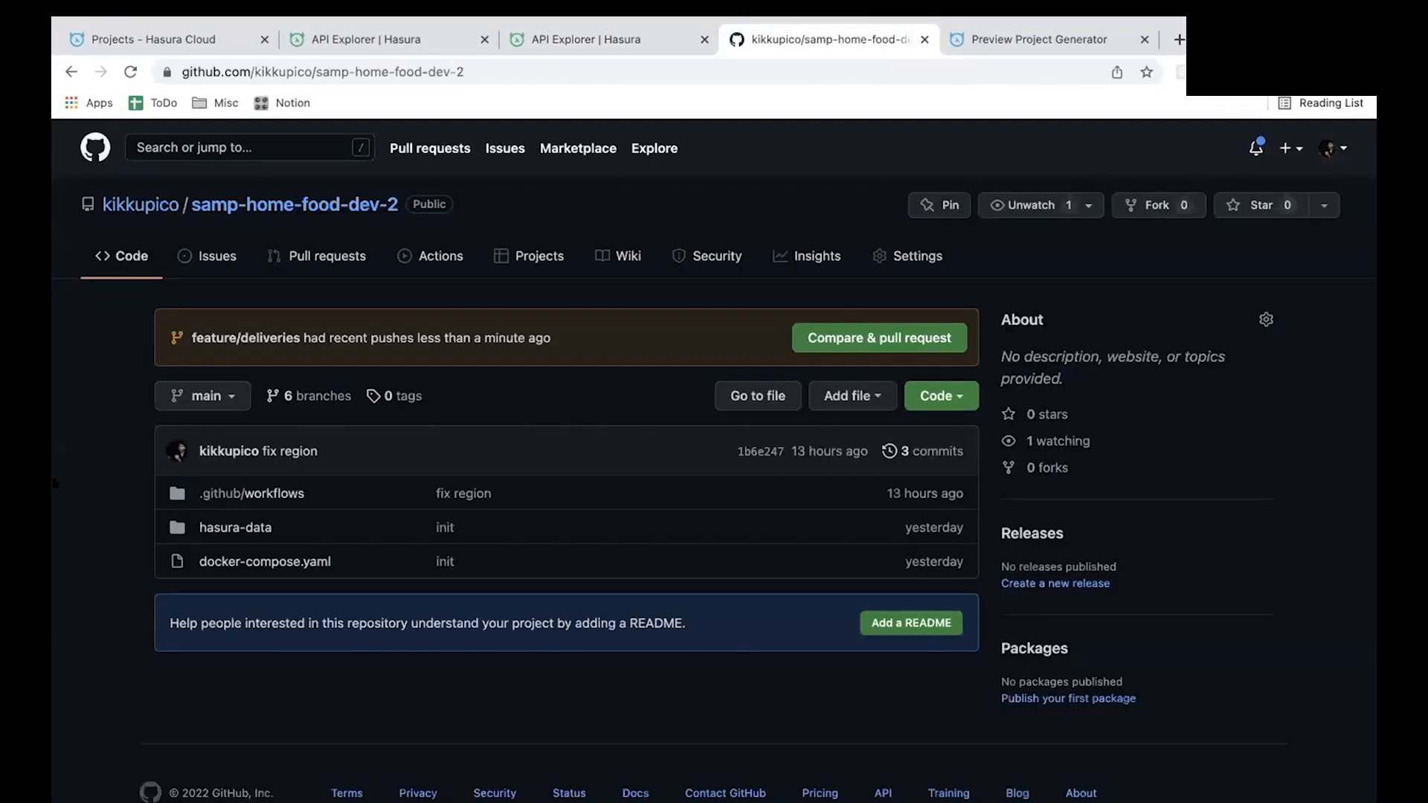
{"action": "left_click", "coordinate": [860, 339]}
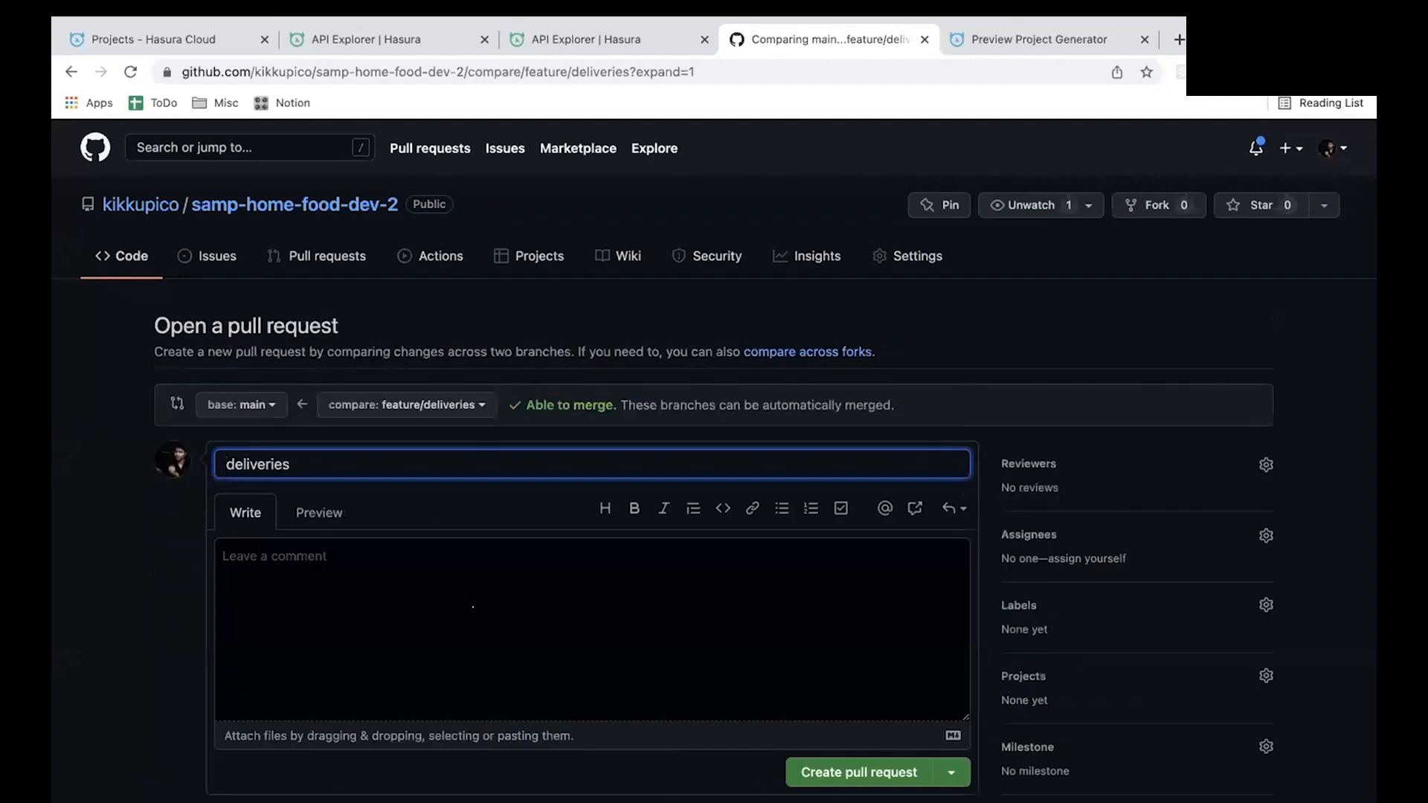
{"action": "left_click", "coordinate": [473, 607]}
{"action": "type", "text": "..."}
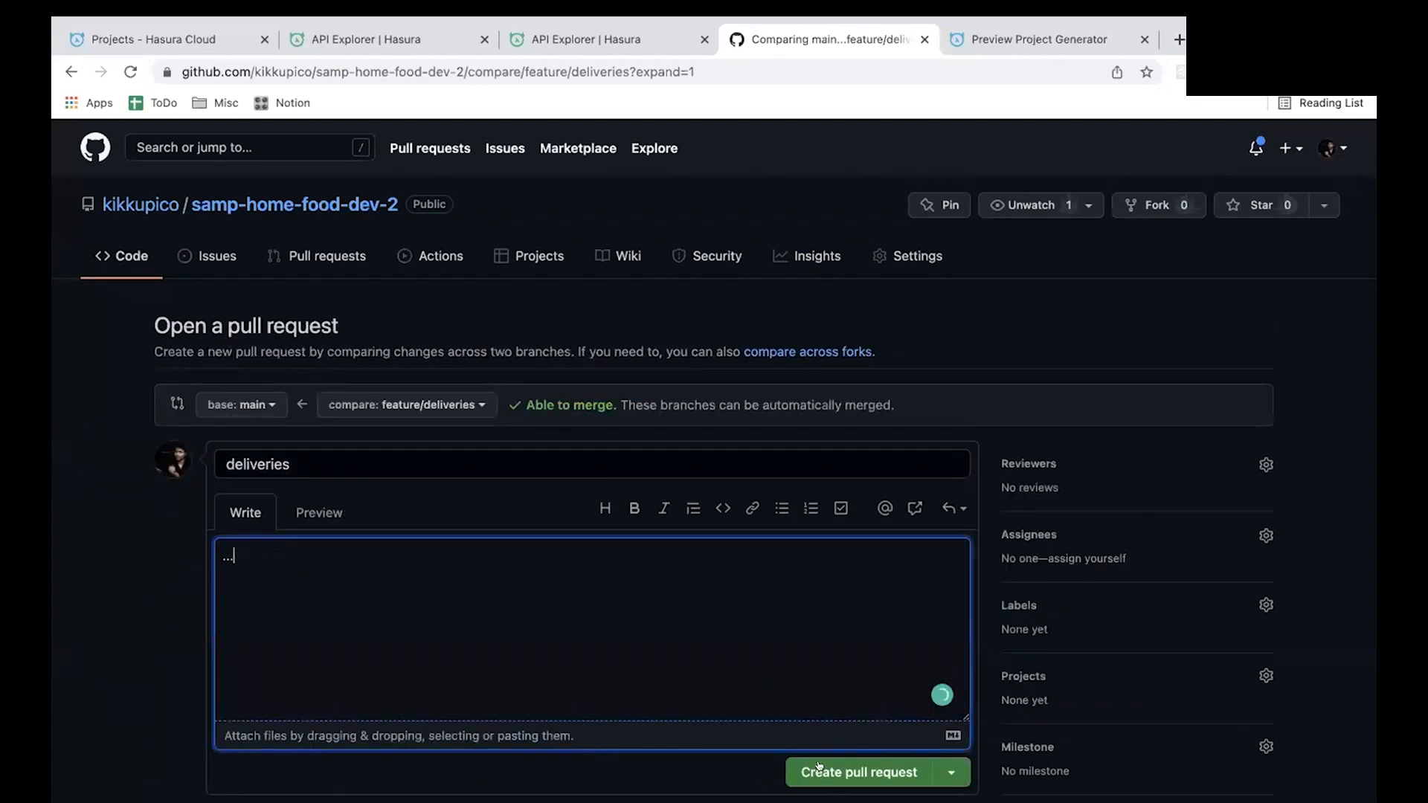
{"action": "left_click", "coordinate": [856, 772]}
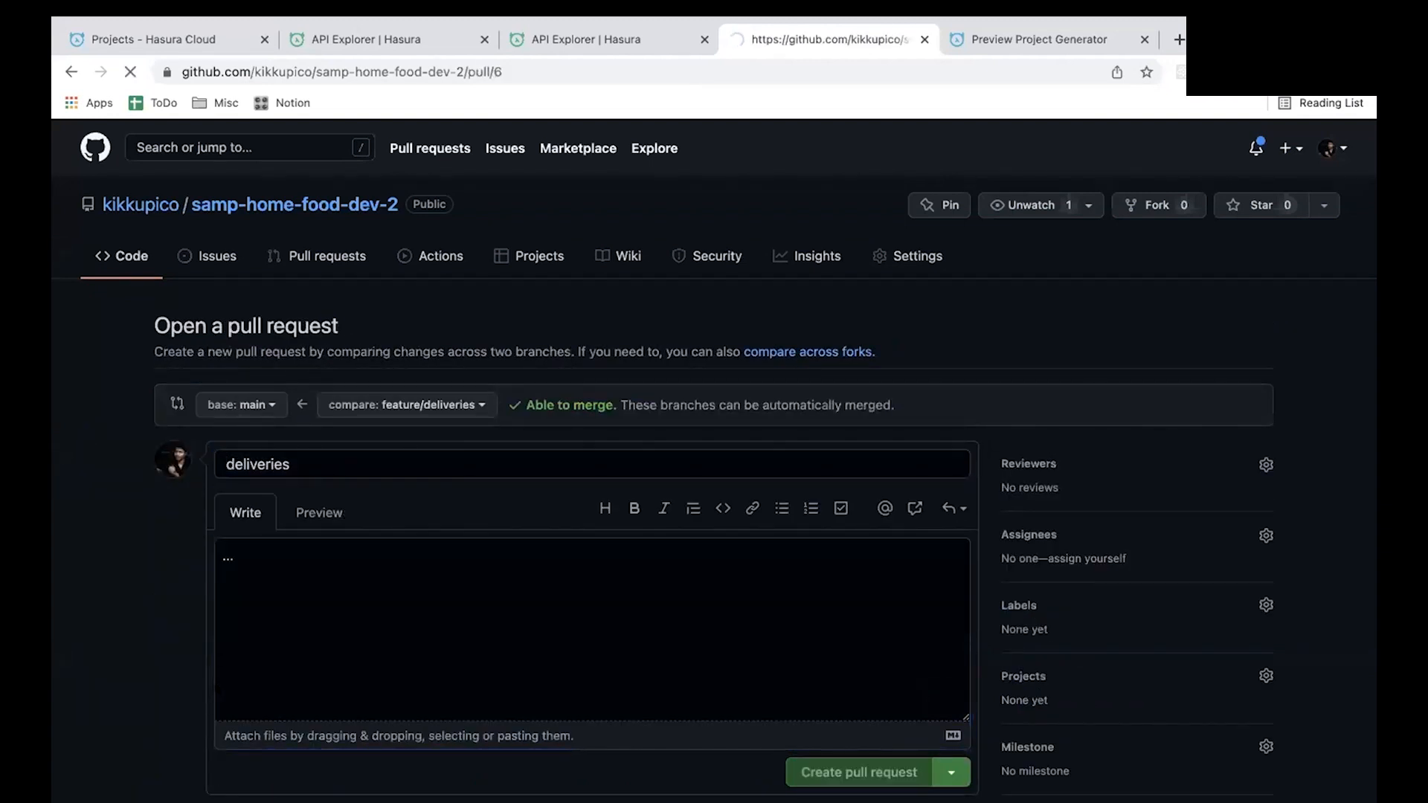
Open the run details of the pull request's hasura-cloud-preview check
{"action": "scroll", "coordinate": [714, 461], "scroll_direction": "down", "scroll_amount": 3}
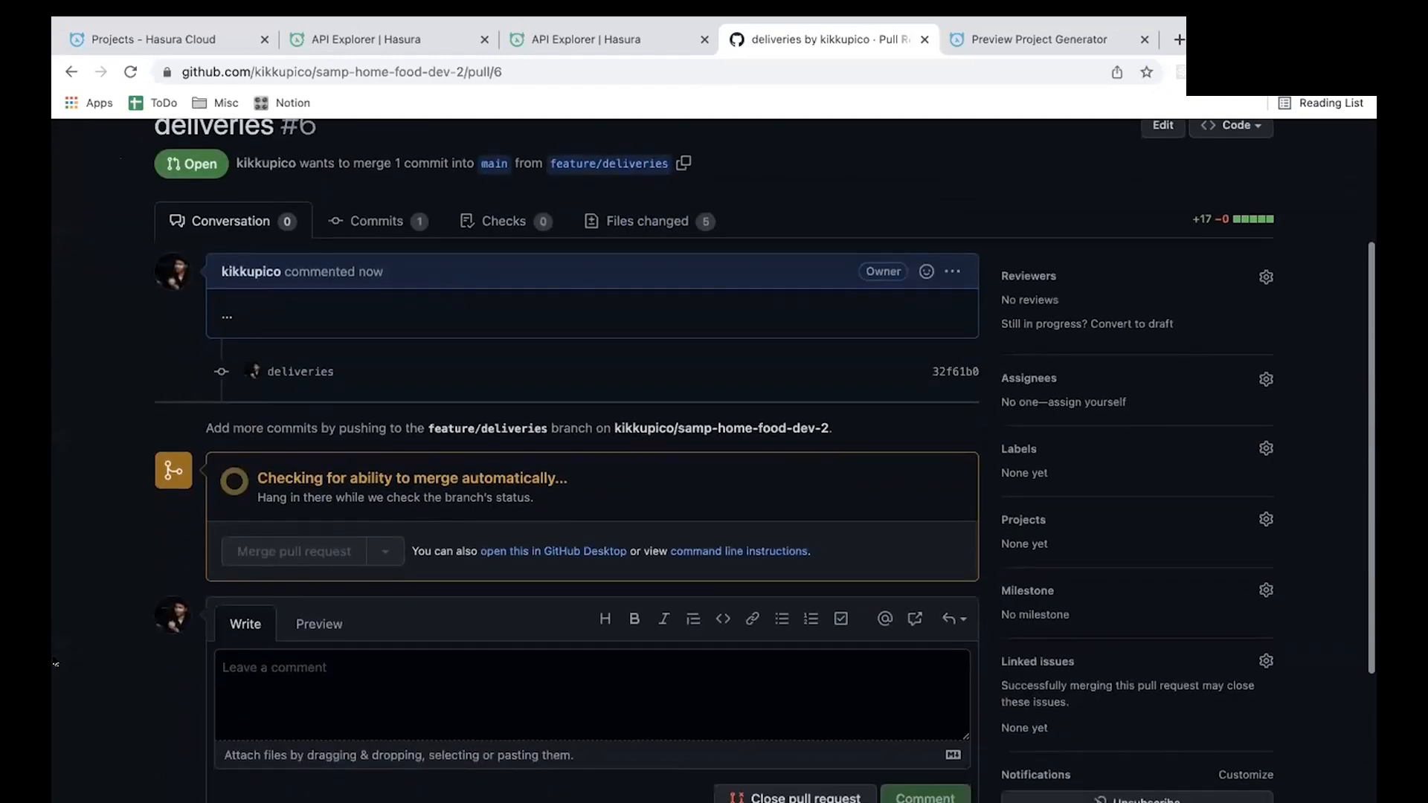
{"action": "scroll", "coordinate": [55, 664], "scroll_direction": "up", "scroll_amount": 2}
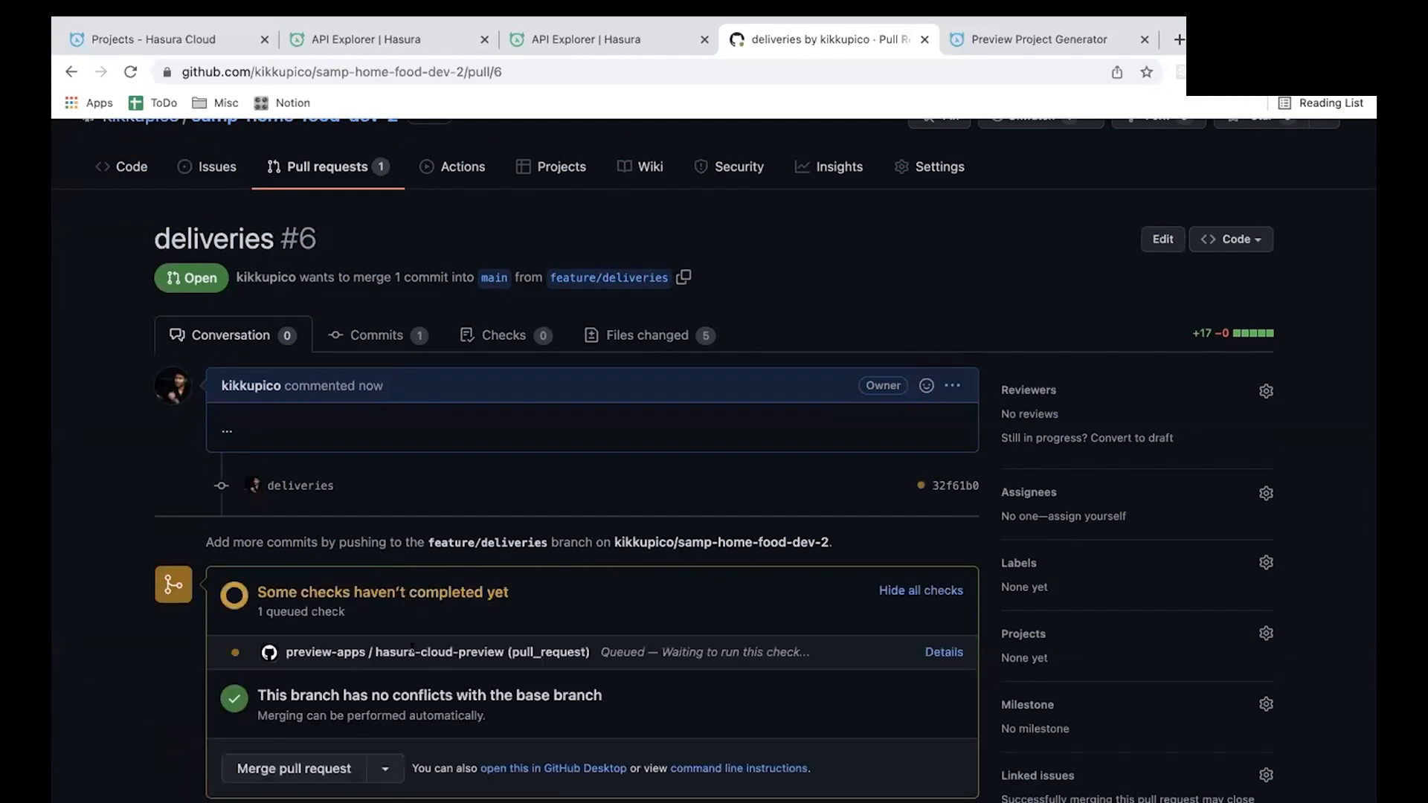
{"action": "left_click", "coordinate": [943, 652]}
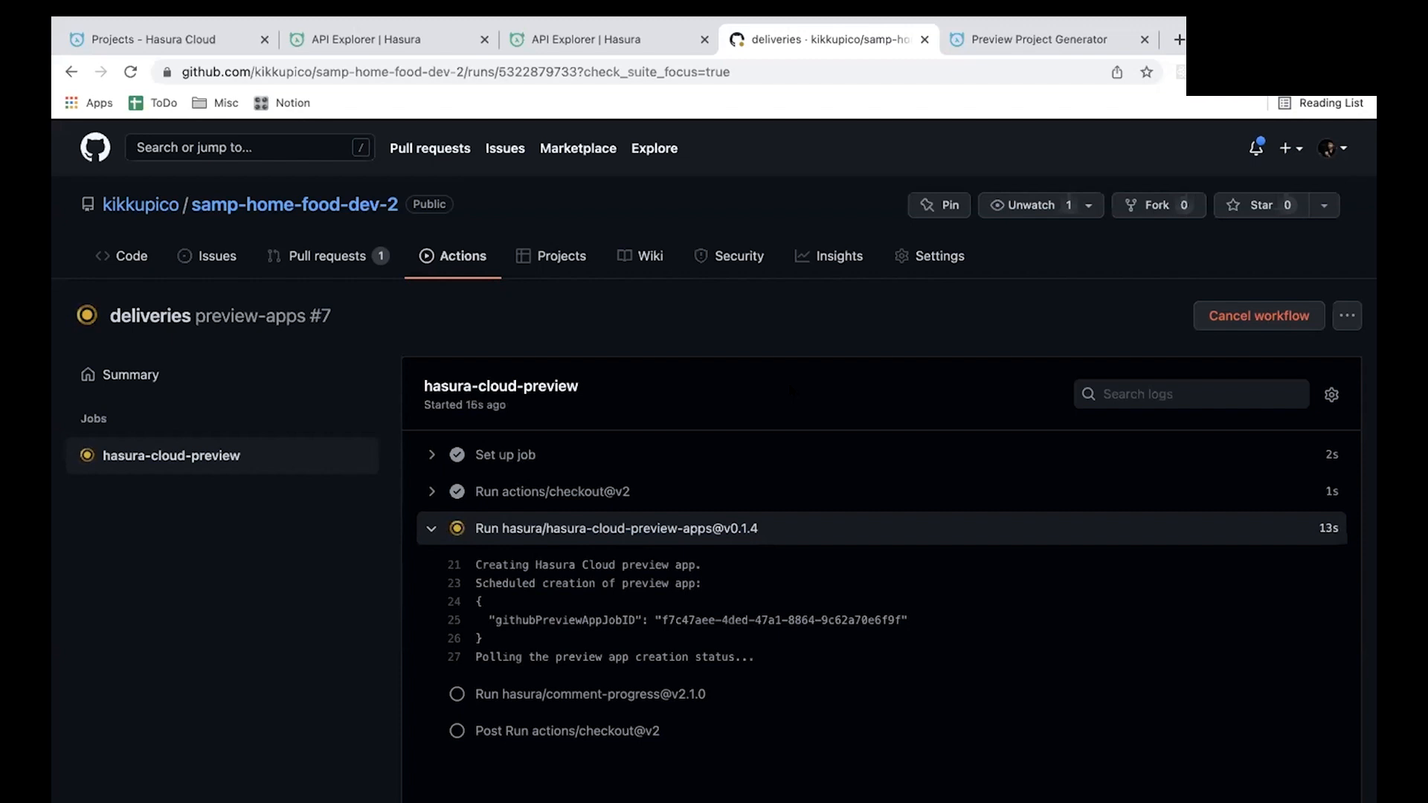
{"action": "key", "text": "ctrl+Left"}
{"action": "key", "text": "ctrl+Left"}
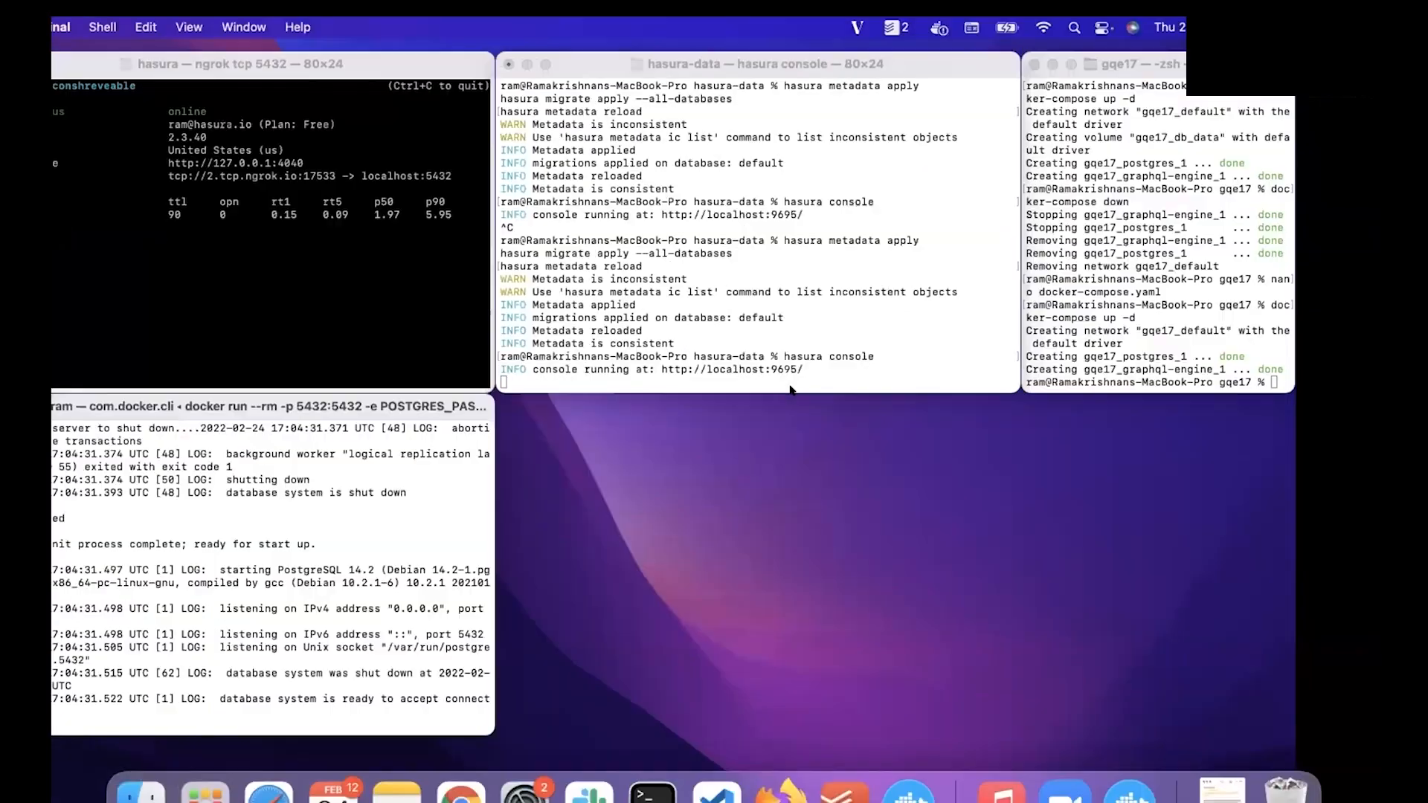
{"action": "key", "text": "ctrl+Right"}
{"action": "key", "text": "ctrl+Right"}
{"action": "key", "text": "ctrl+Right"}
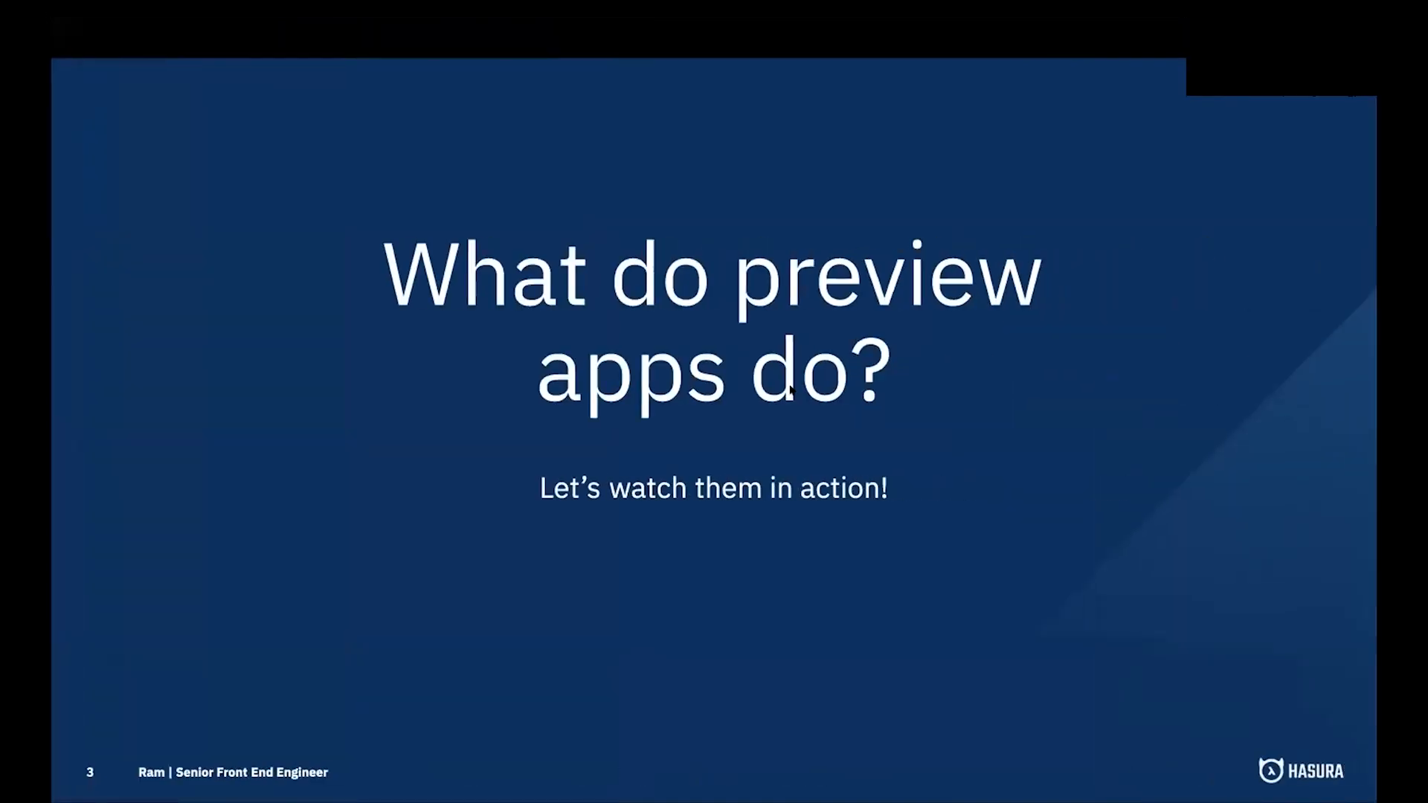
{"action": "key", "text": "Right"}
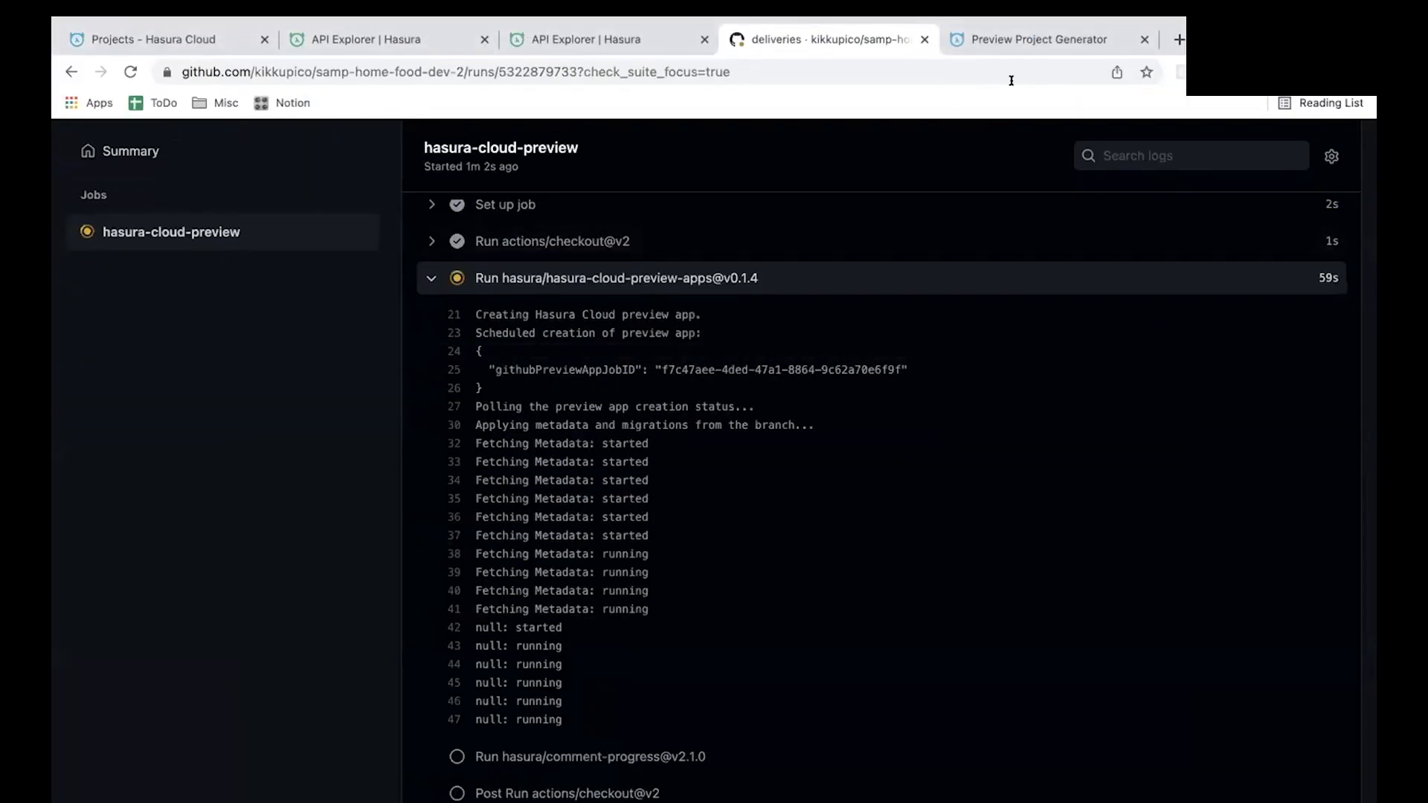
In the Preview Project Generator, set the repository name to samp-home-food and the Hasura project path to hasura_data
{"action": "left_click", "coordinate": [1013, 39]}
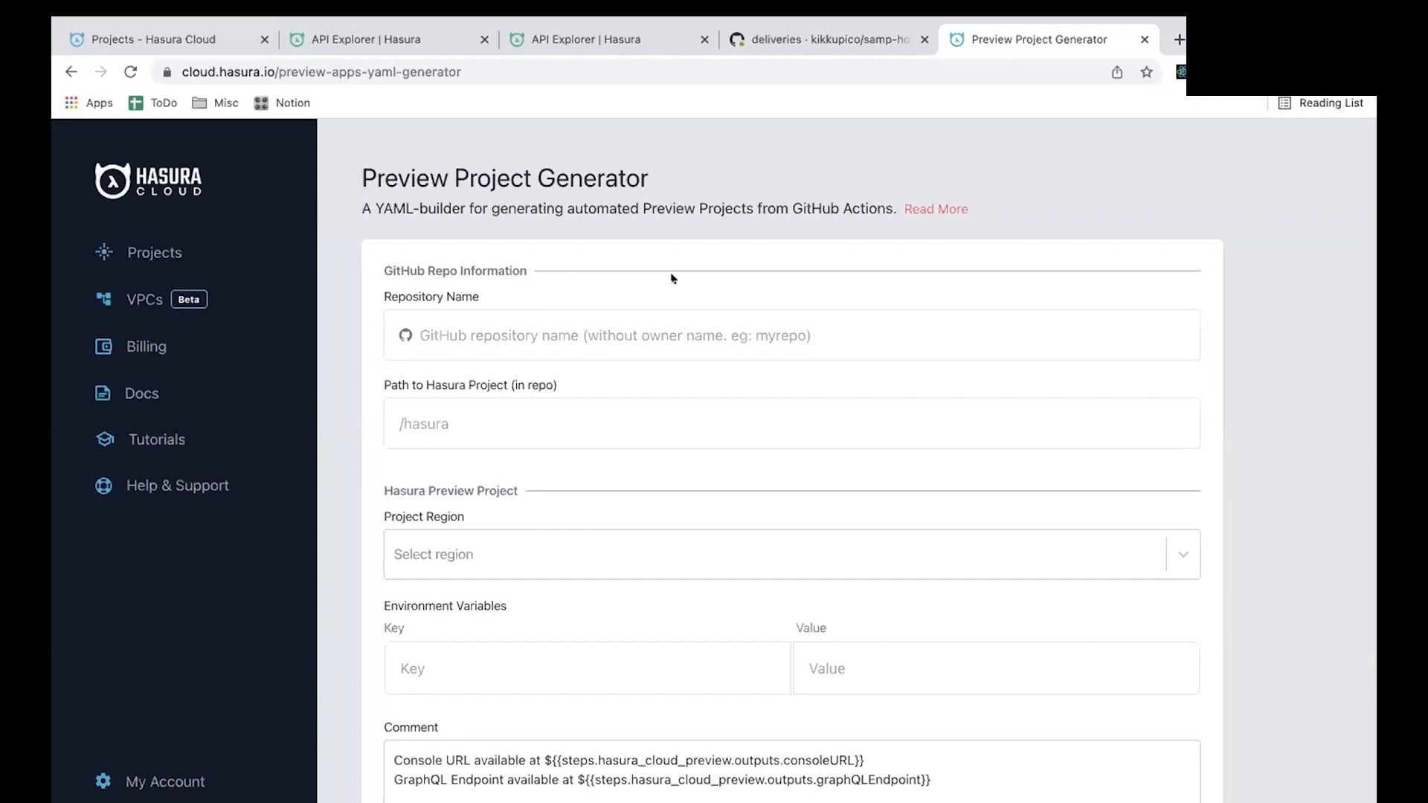
{"action": "left_click", "coordinate": [678, 322]}
{"action": "left_click", "coordinate": [525, 372]}
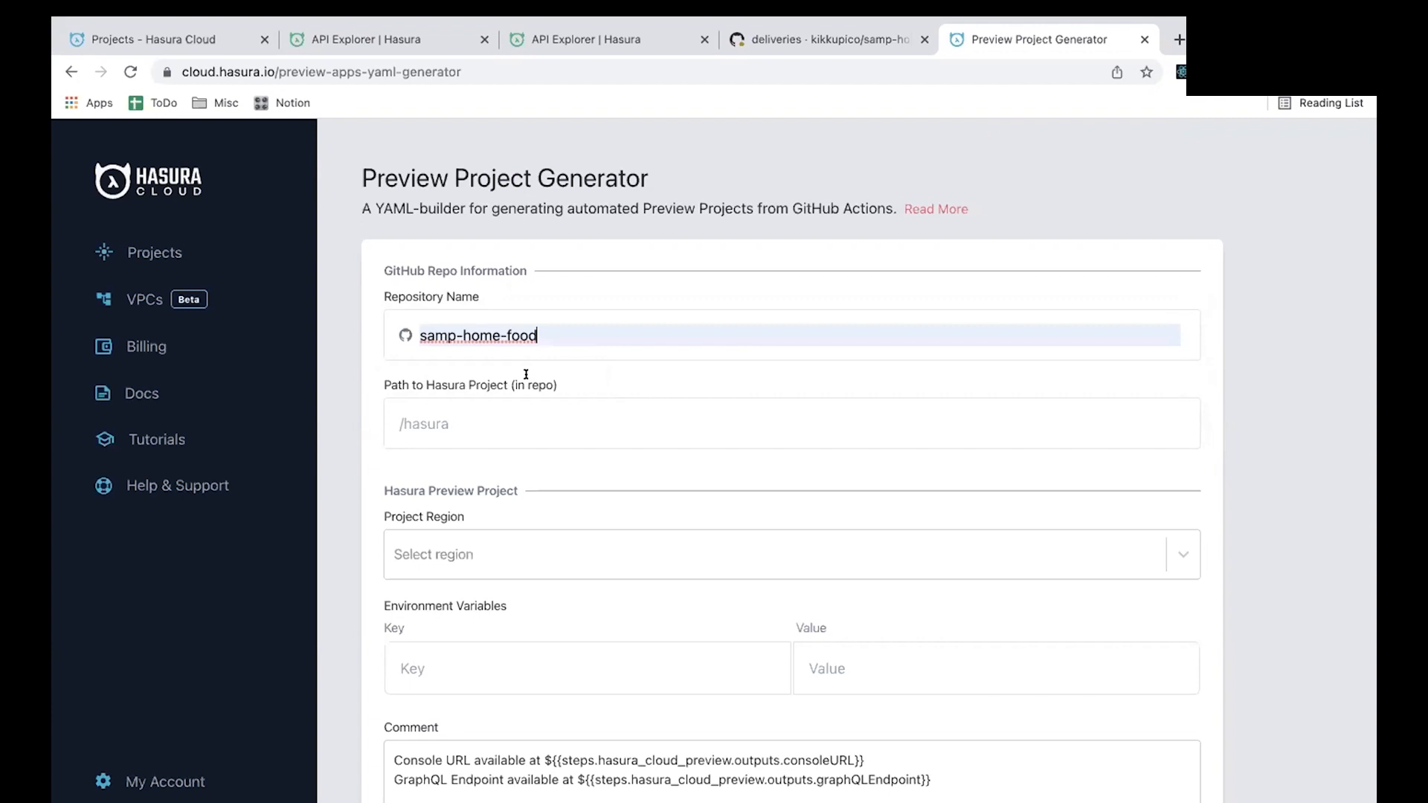
{"action": "left_click", "coordinate": [516, 422]}
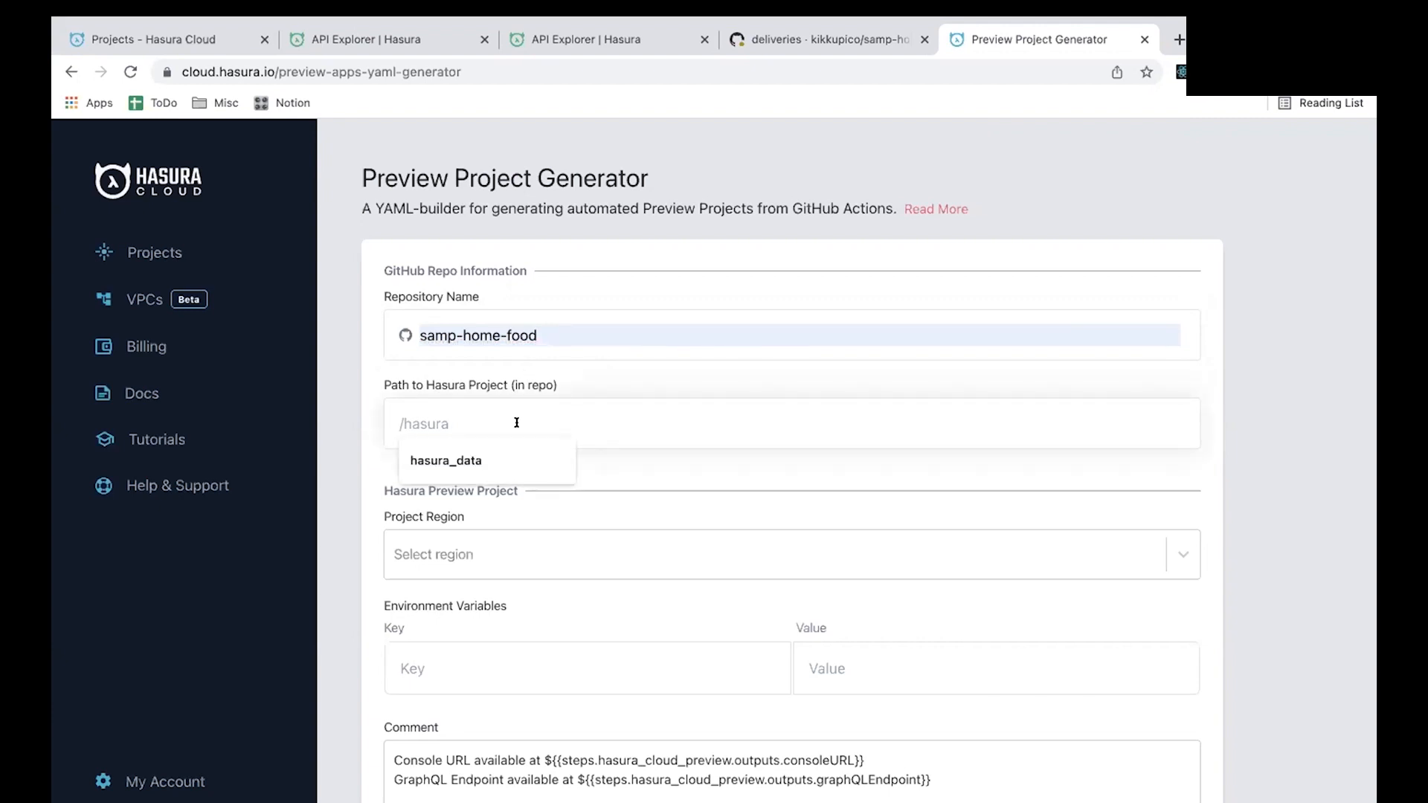
{"action": "left_click", "coordinate": [485, 462]}
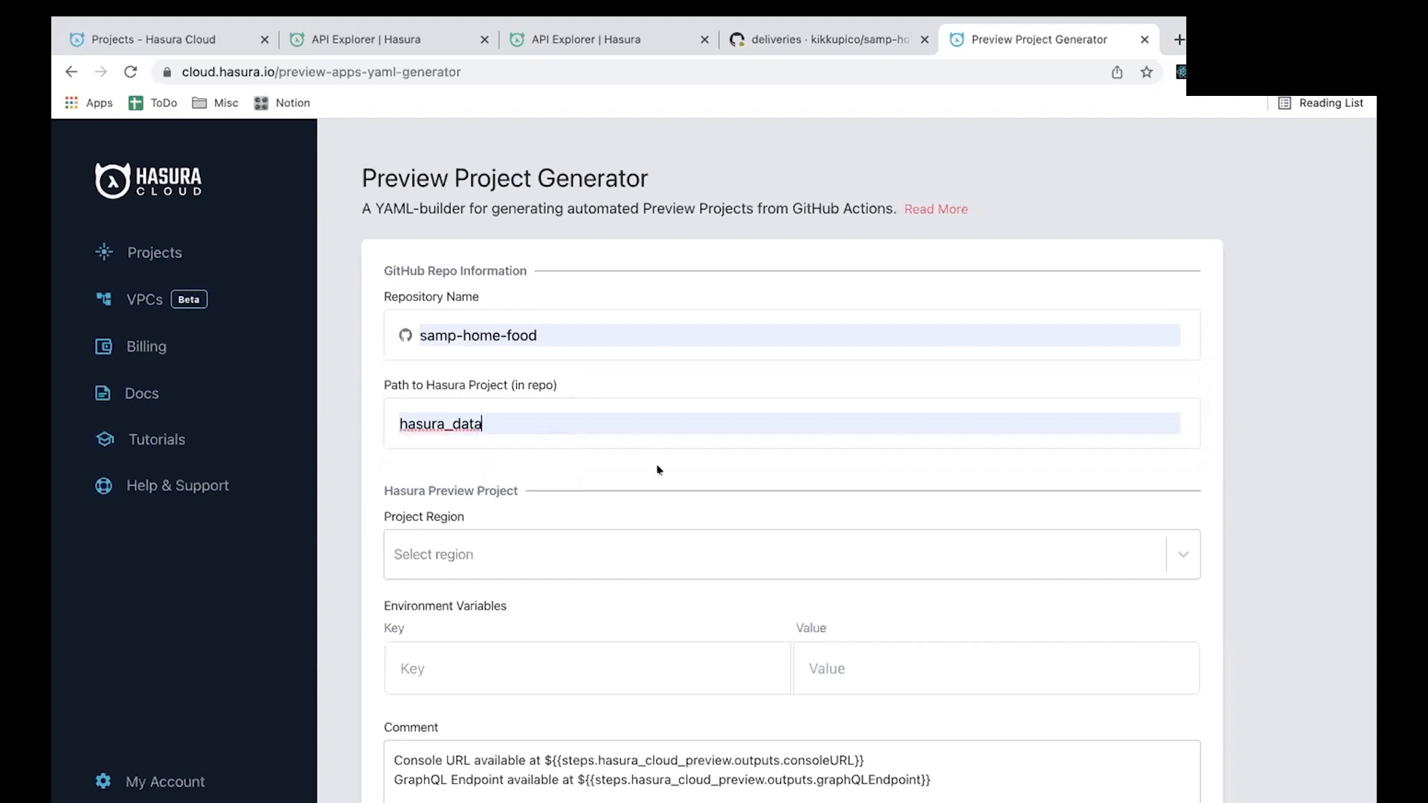
Choose Asia Pacific (Sydney) as the project region, and replace it with US West (N. California)
{"action": "scroll", "coordinate": [659, 469], "scroll_direction": "down", "scroll_amount": 3}
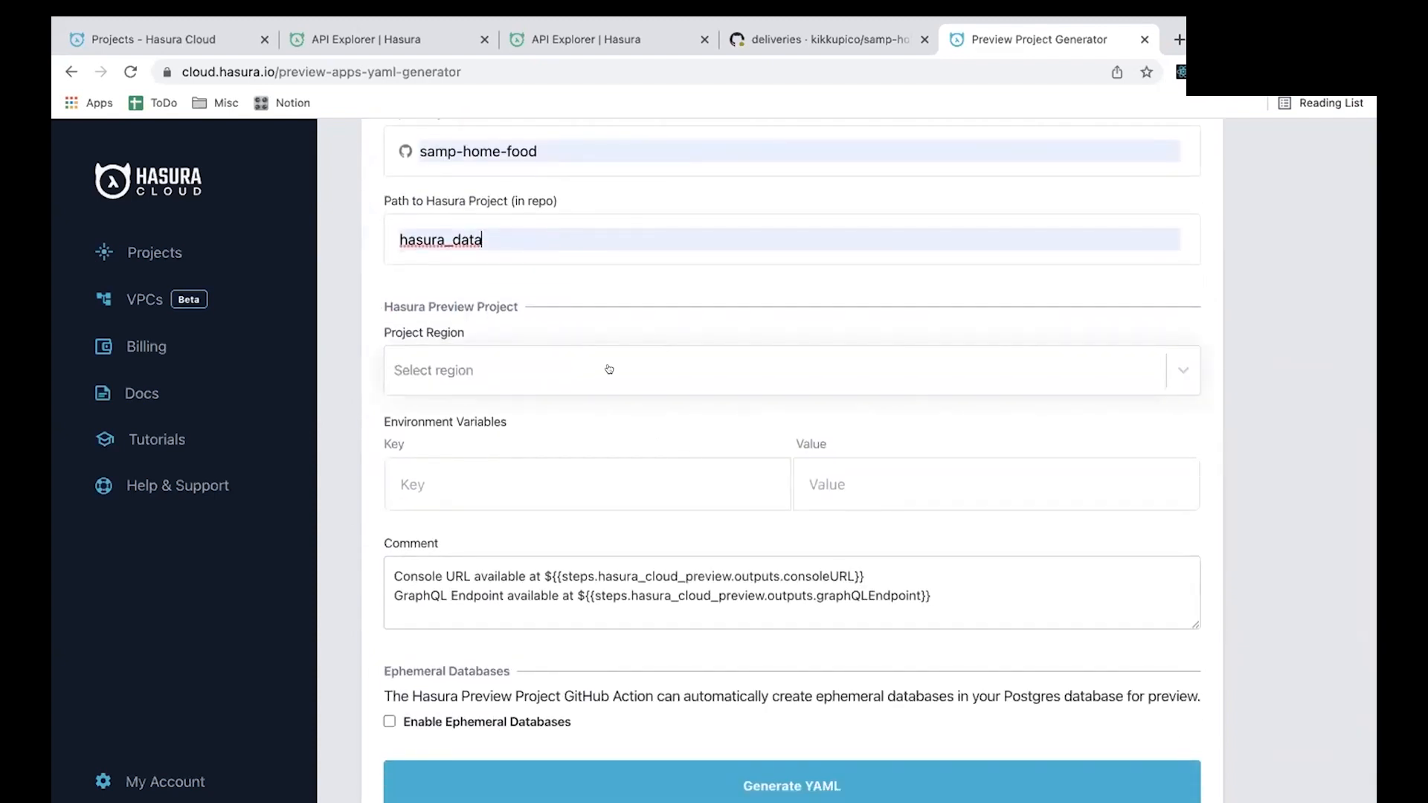
{"action": "left_click", "coordinate": [609, 370]}
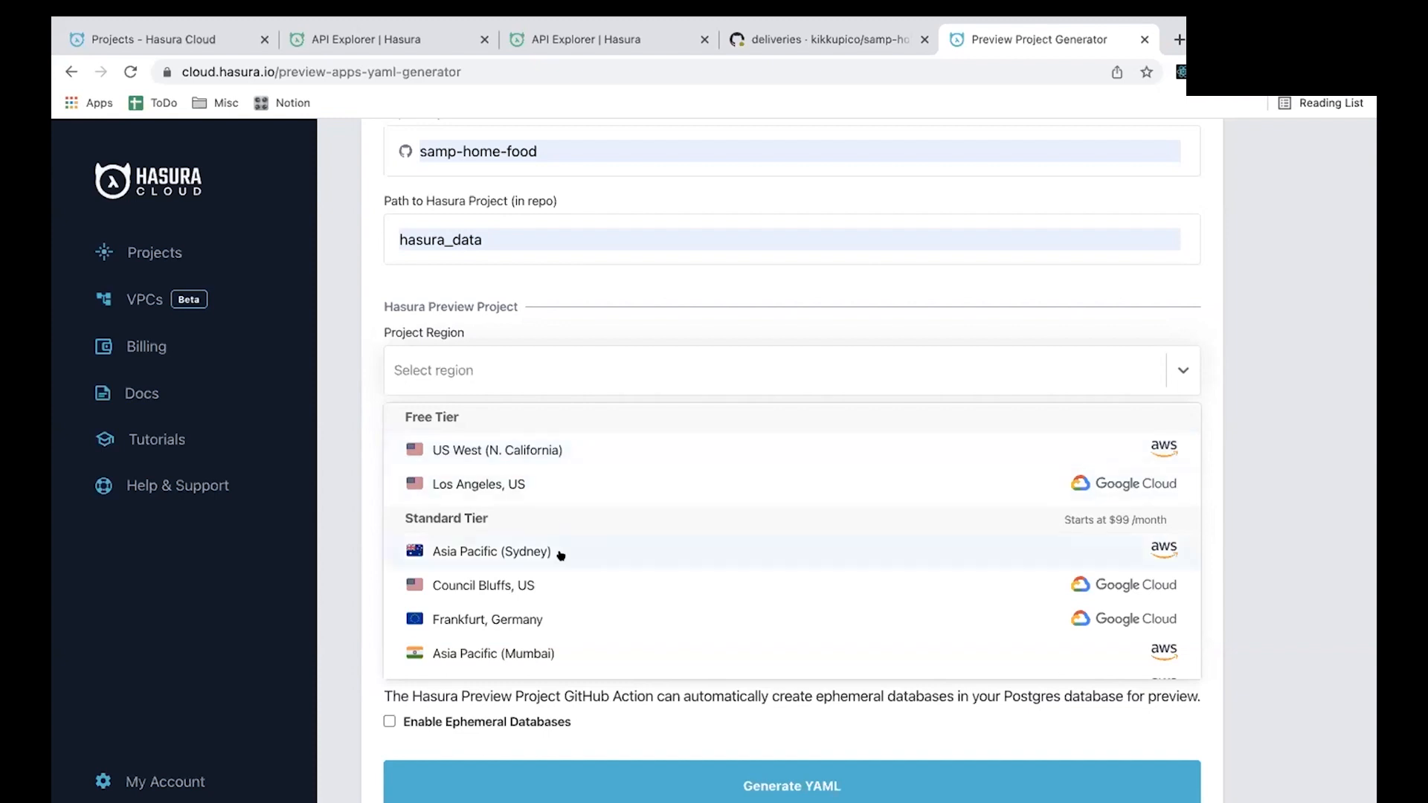
{"action": "left_click", "coordinate": [561, 555]}
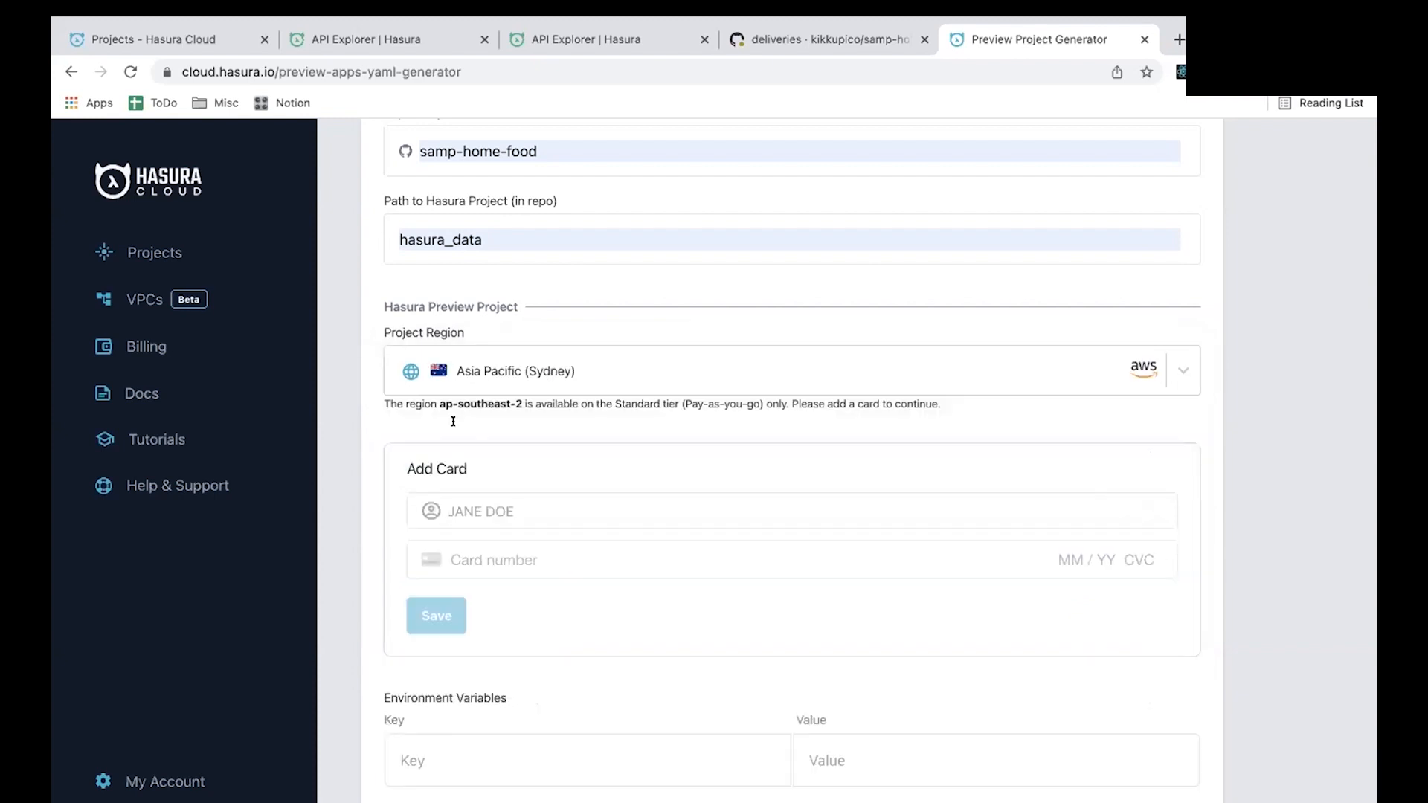
{"action": "left_click", "coordinate": [515, 381]}
{"action": "left_click", "coordinate": [513, 449]}
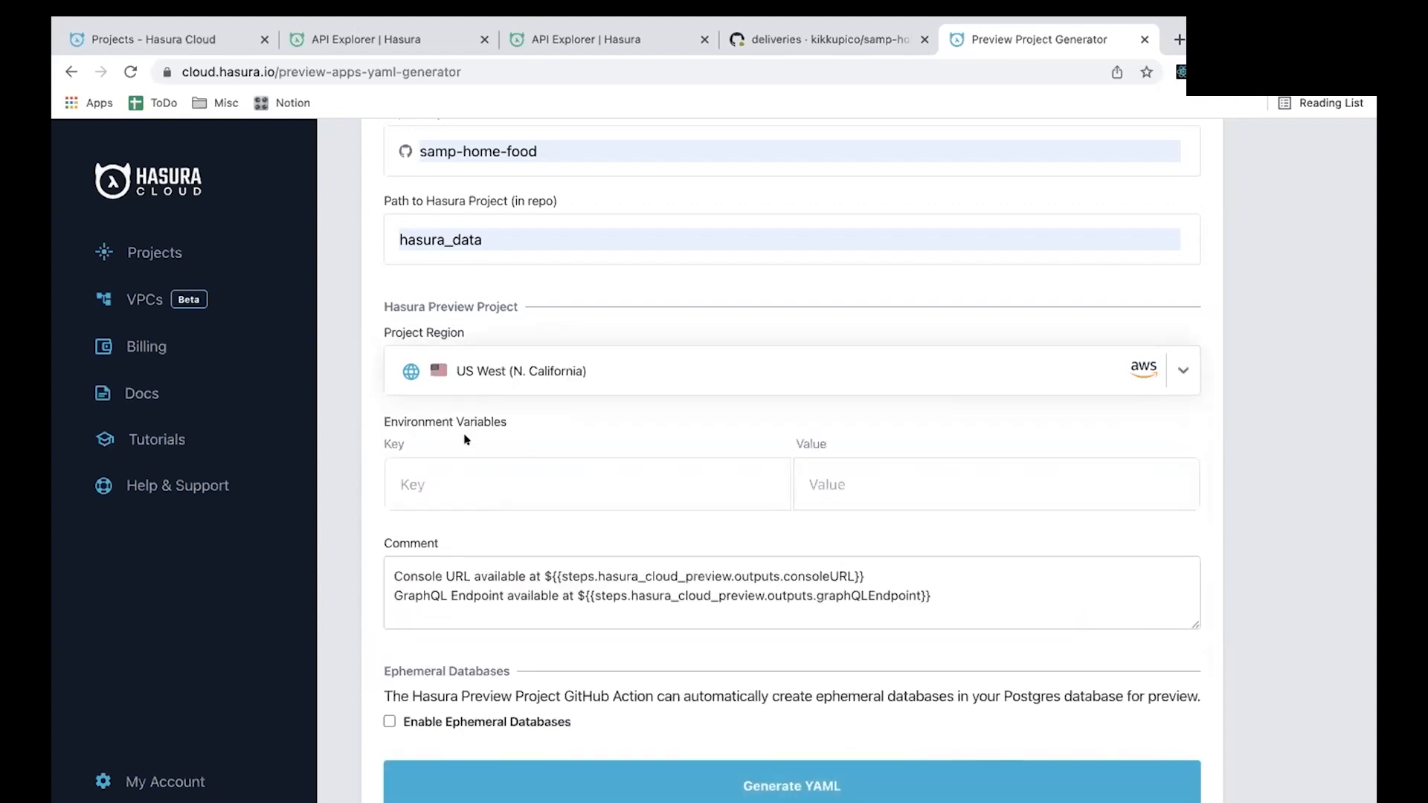
{"action": "scroll", "coordinate": [558, 469], "scroll_direction": "down", "scroll_amount": 2}
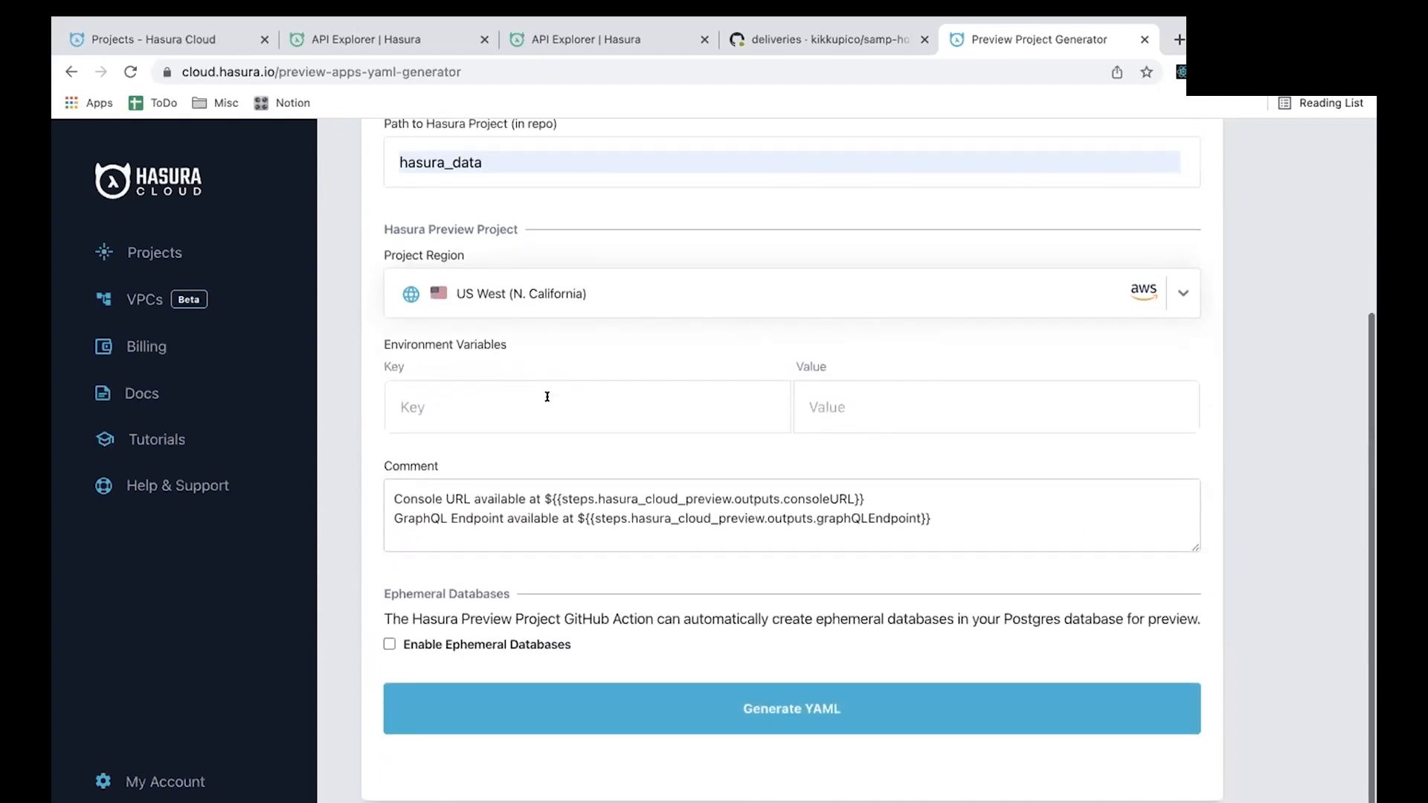
{"action": "left_click", "coordinate": [546, 396]}
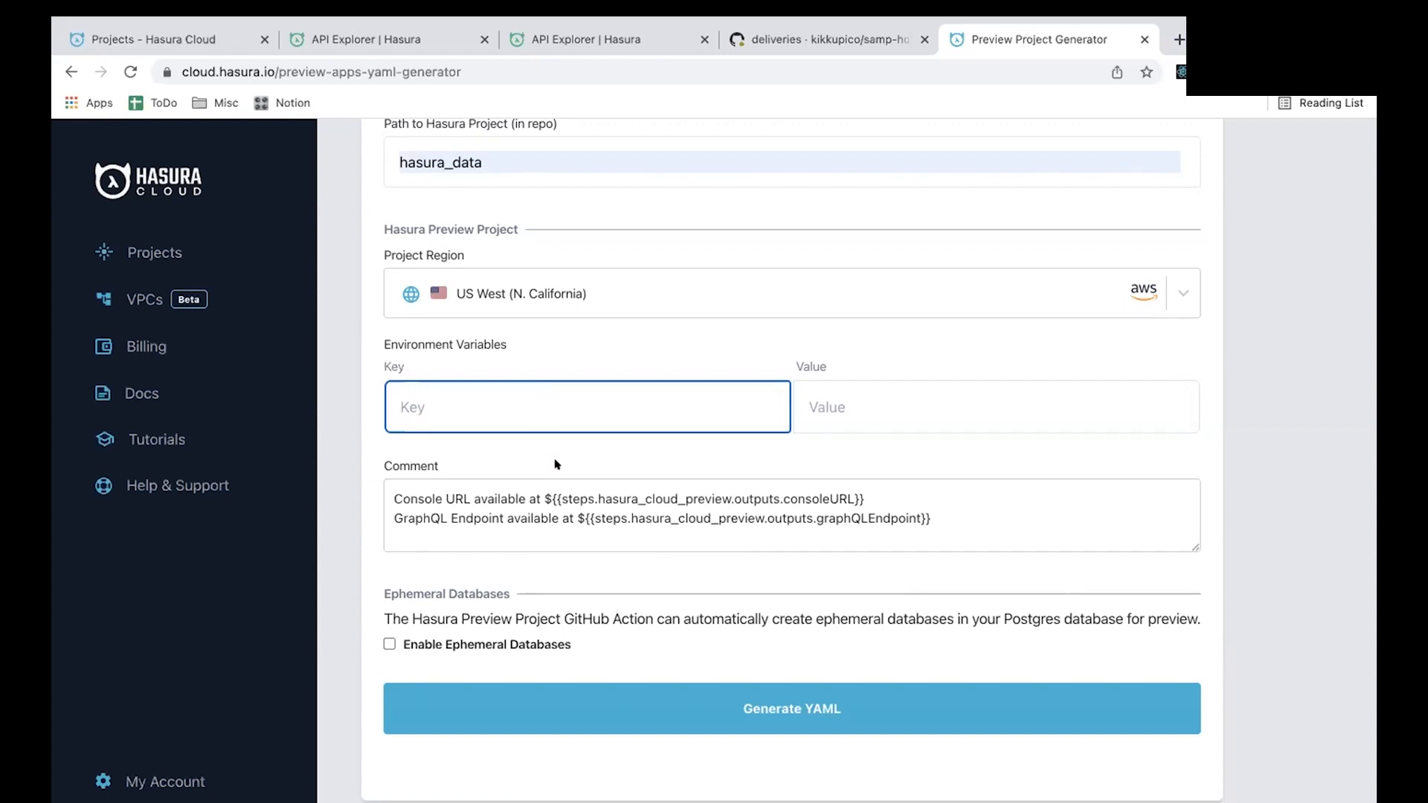
{"action": "left_click", "coordinate": [959, 501]}
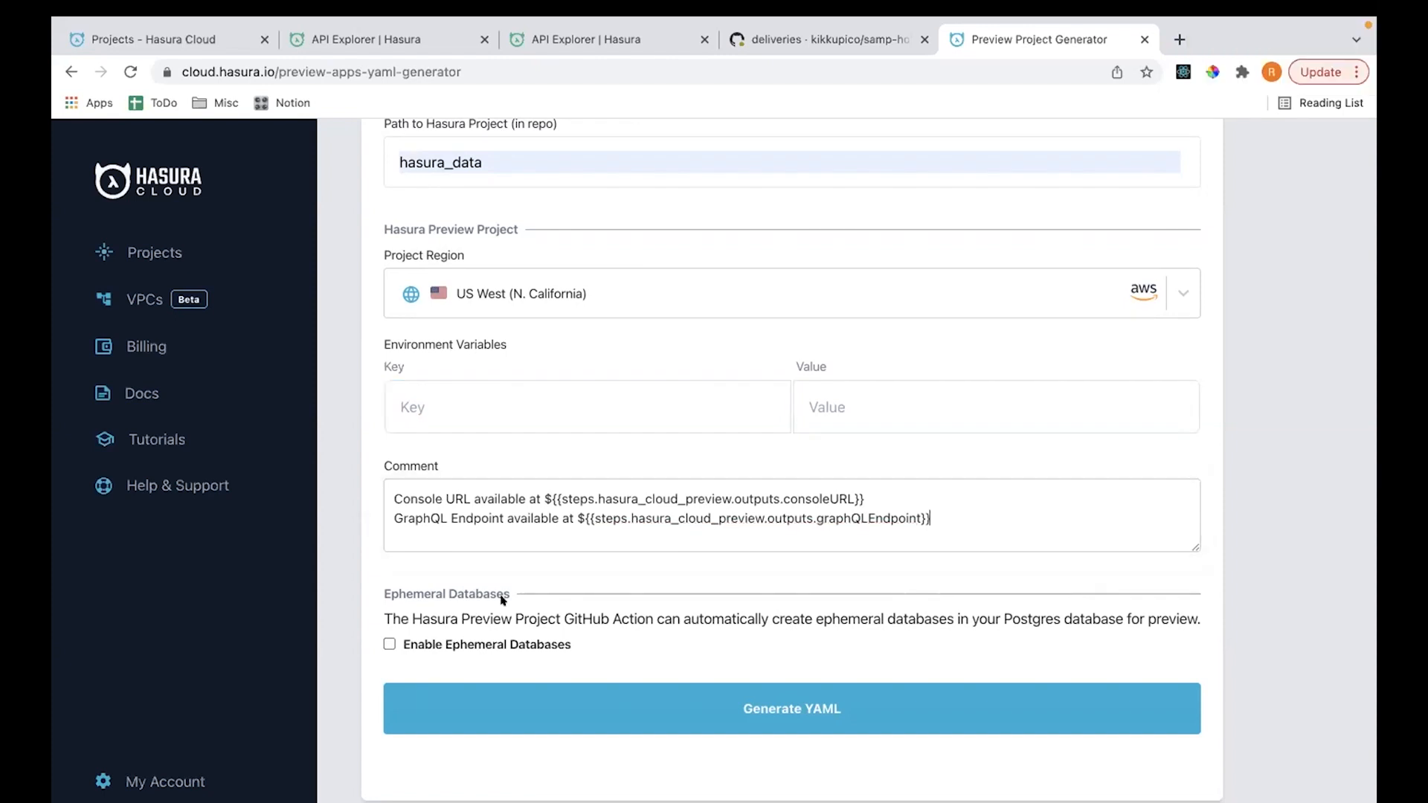
Enable ephemeral databases and set the Postgres connection URI to {{secrets.POSTGRES_SERVER_CONNECTION_URI}}
{"action": "left_click", "coordinate": [389, 644]}
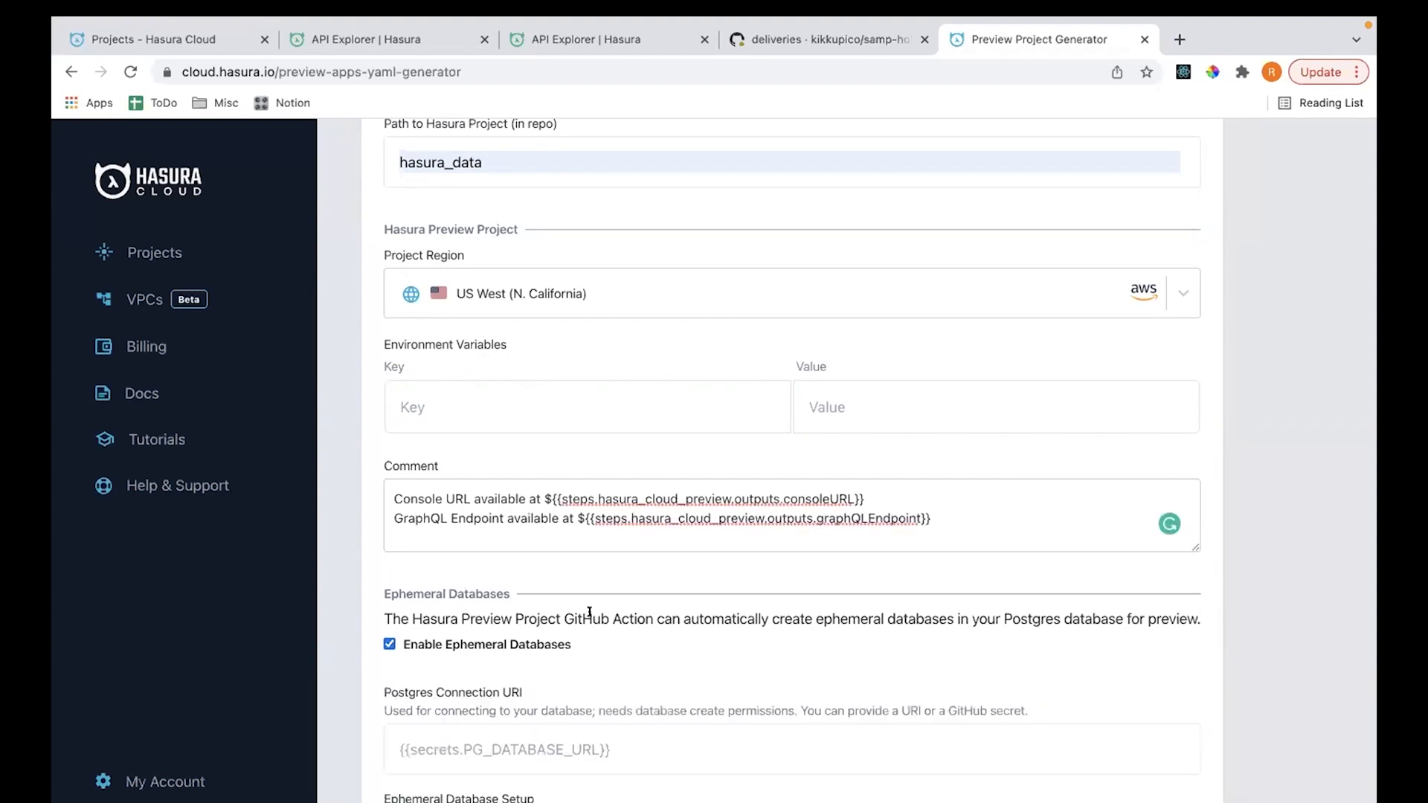
{"action": "scroll", "coordinate": [589, 606], "scroll_direction": "down", "scroll_amount": 4}
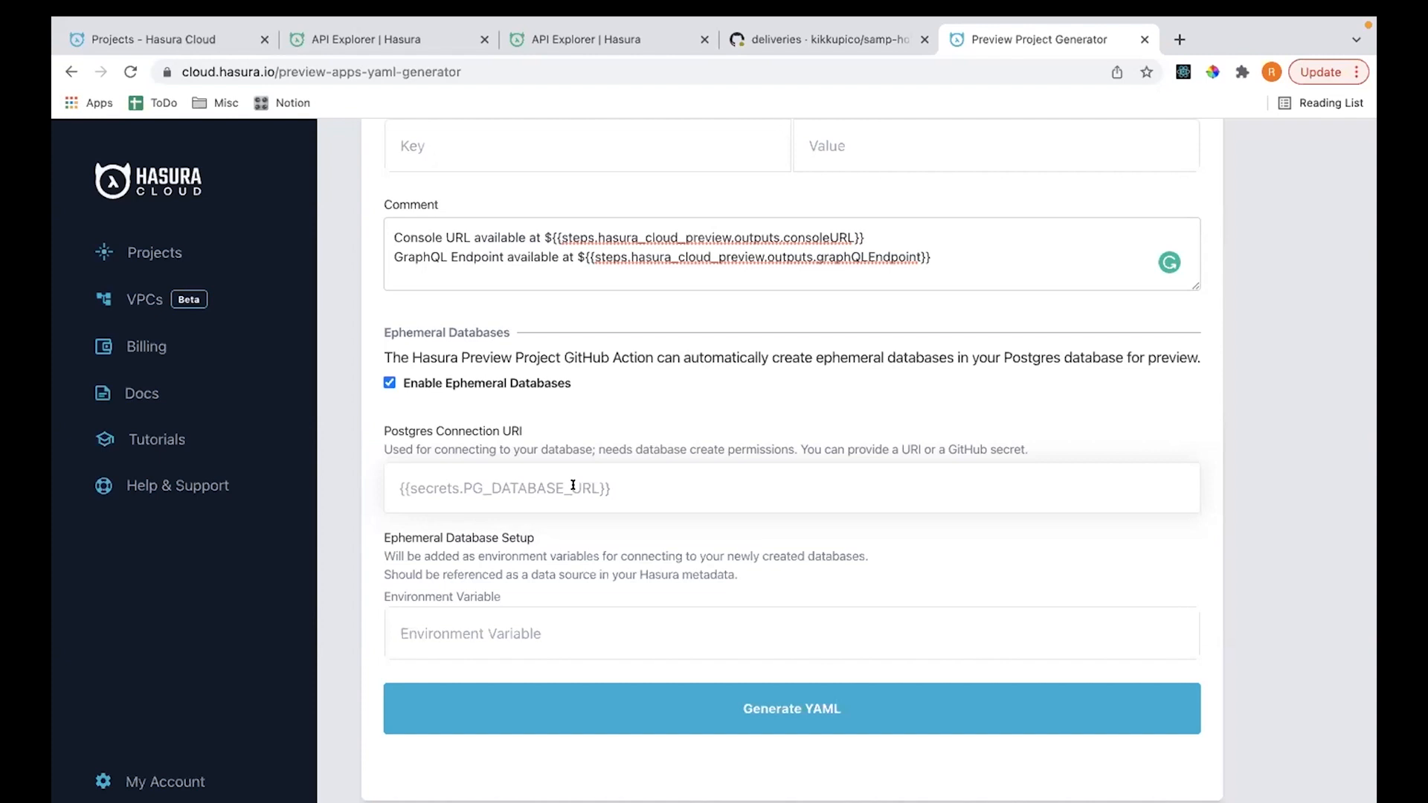
{"action": "left_click", "coordinate": [573, 485]}
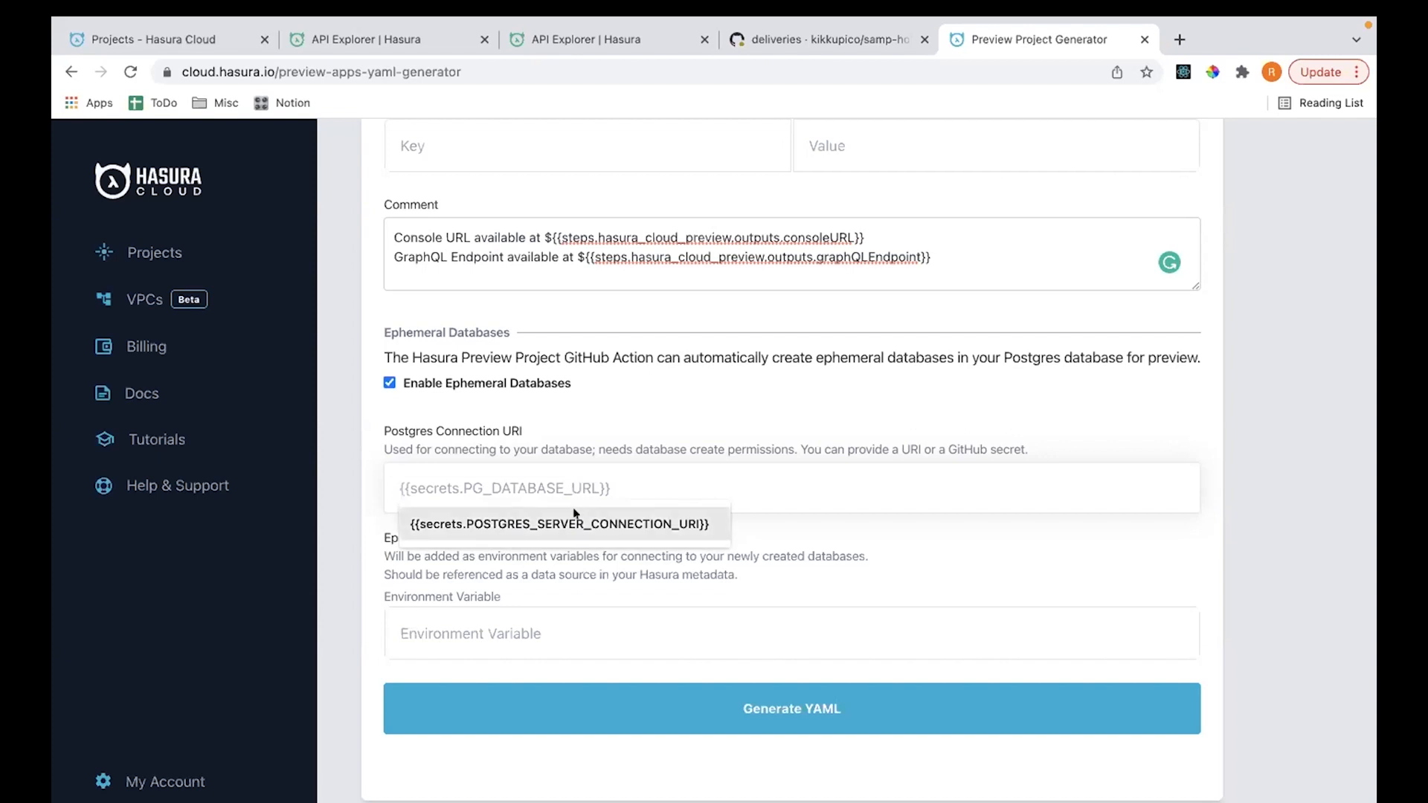
{"action": "left_click", "coordinate": [574, 515]}
{"action": "key", "text": "ctrl+a"}
{"action": "key", "text": "ctrl+c"}
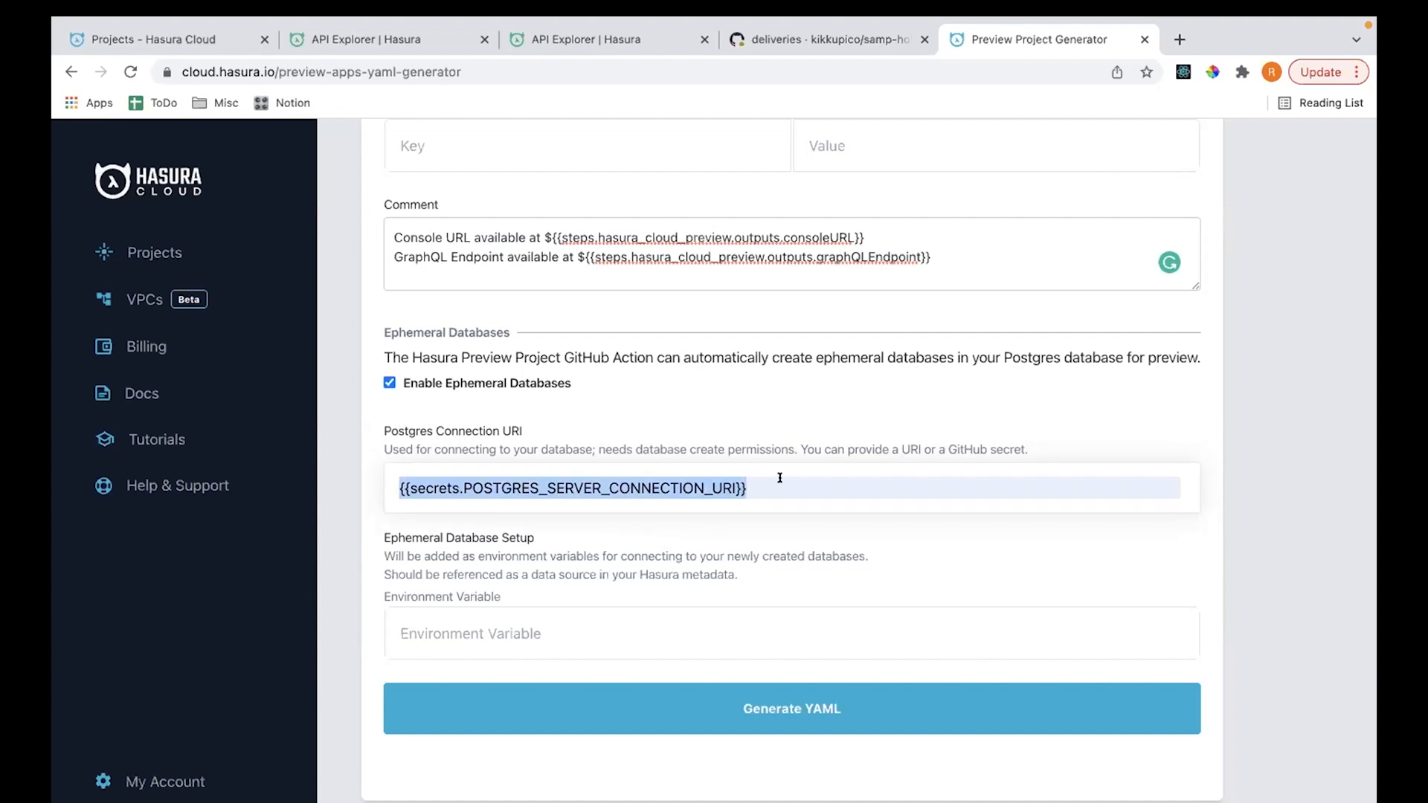
{"action": "left_click", "coordinate": [779, 478]}
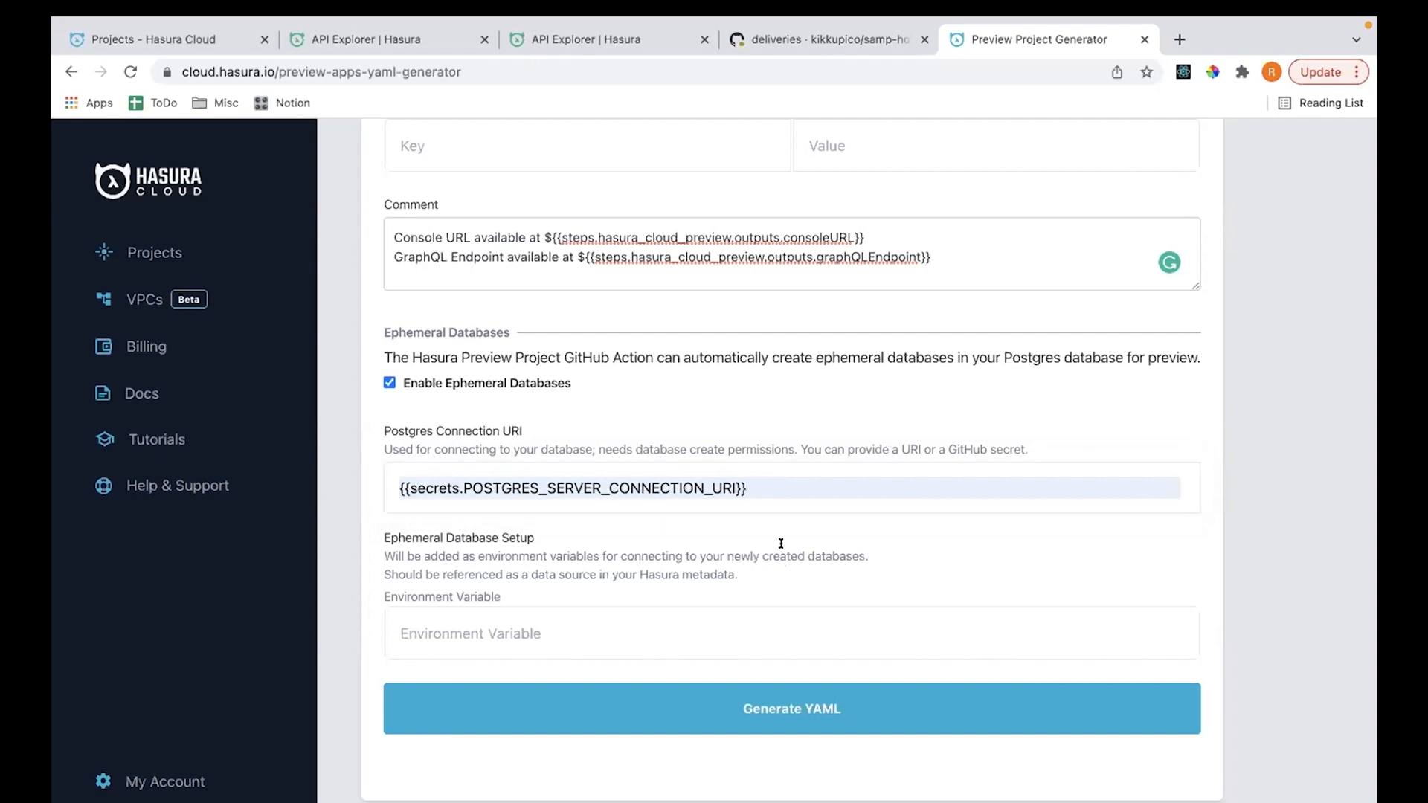
Add PG_DB_1 and PG_DB_2 as the environment variables for the ephemeral database setup
{"action": "left_click", "coordinate": [752, 626]}
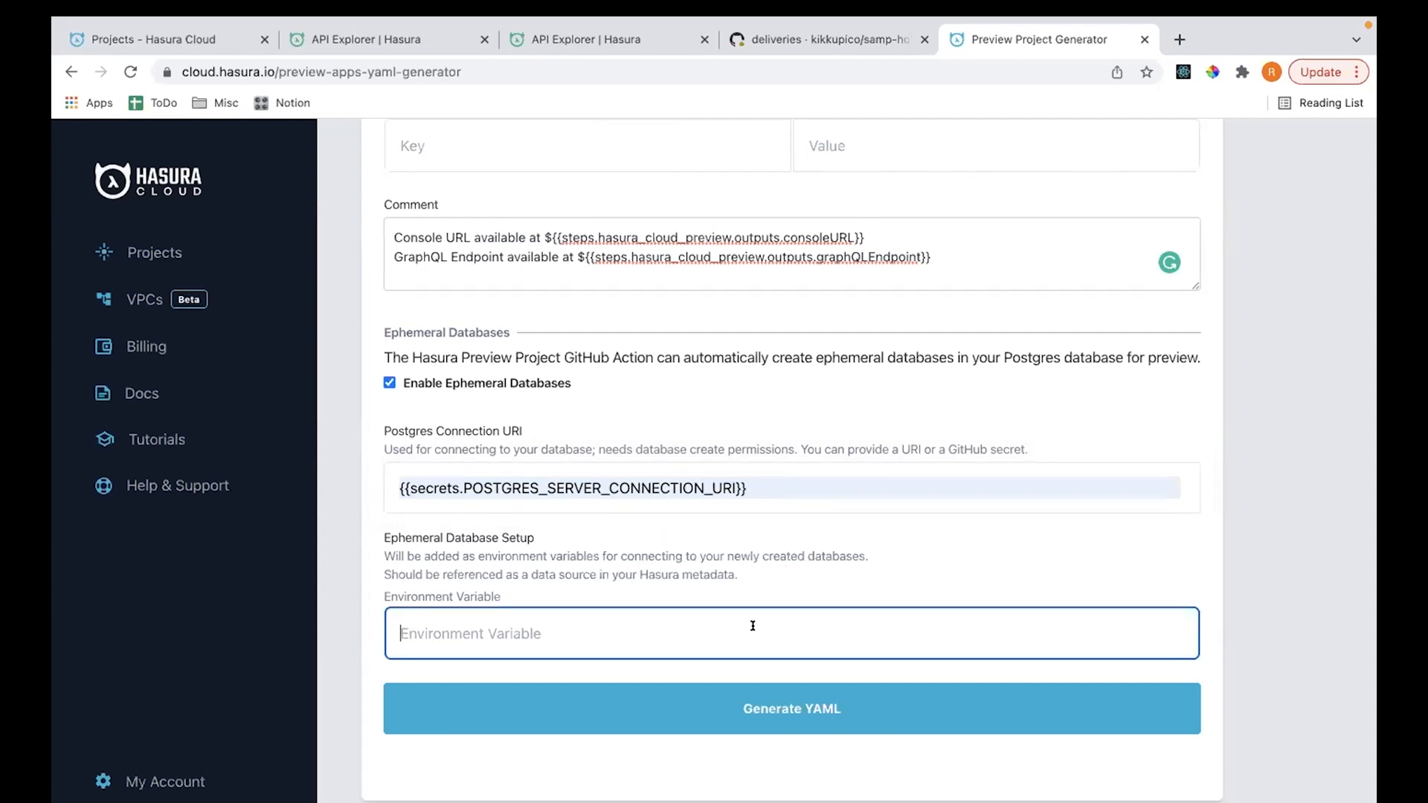
{"action": "type", "text": "PG"}
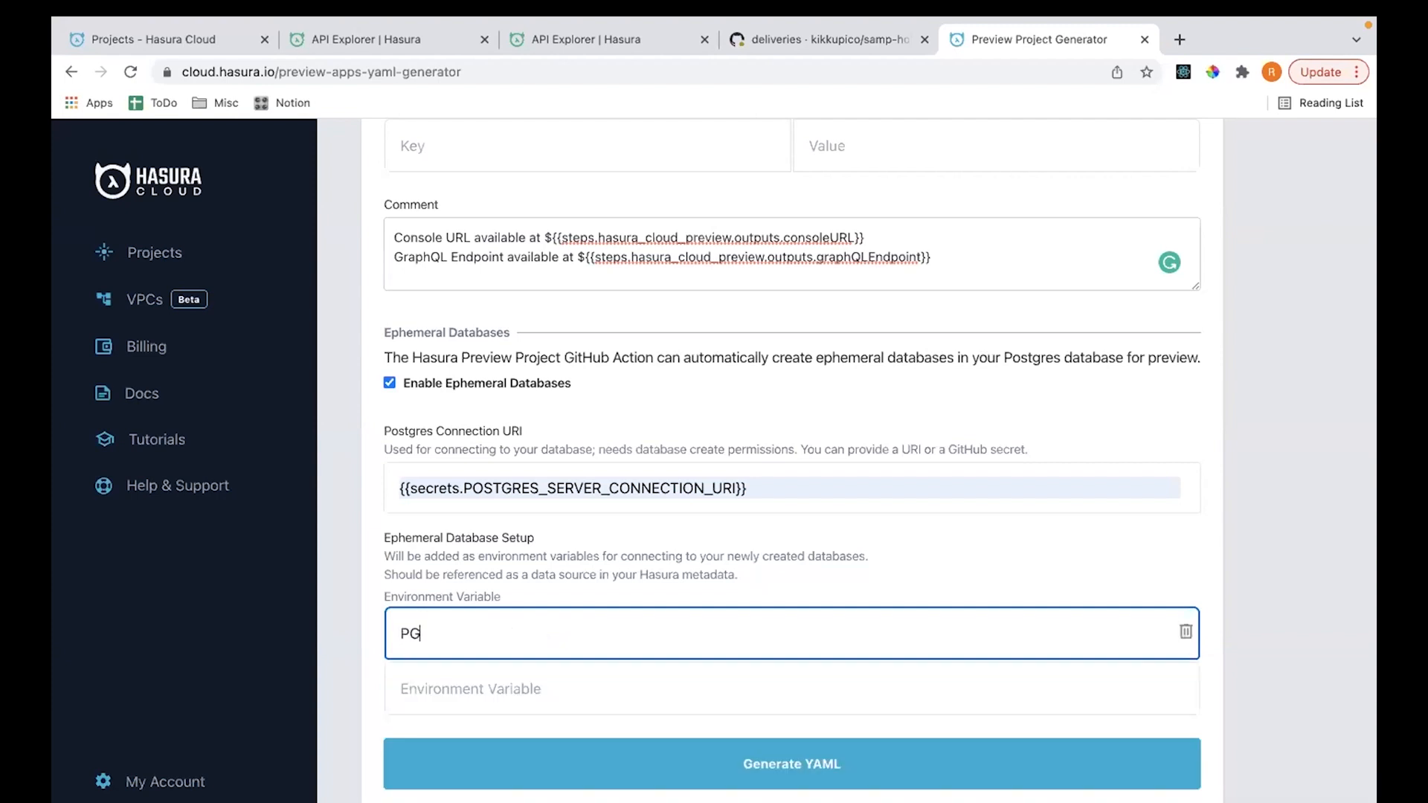
{"action": "type", "text": "_DB_1"}
{"action": "left_click", "coordinate": [719, 677]}
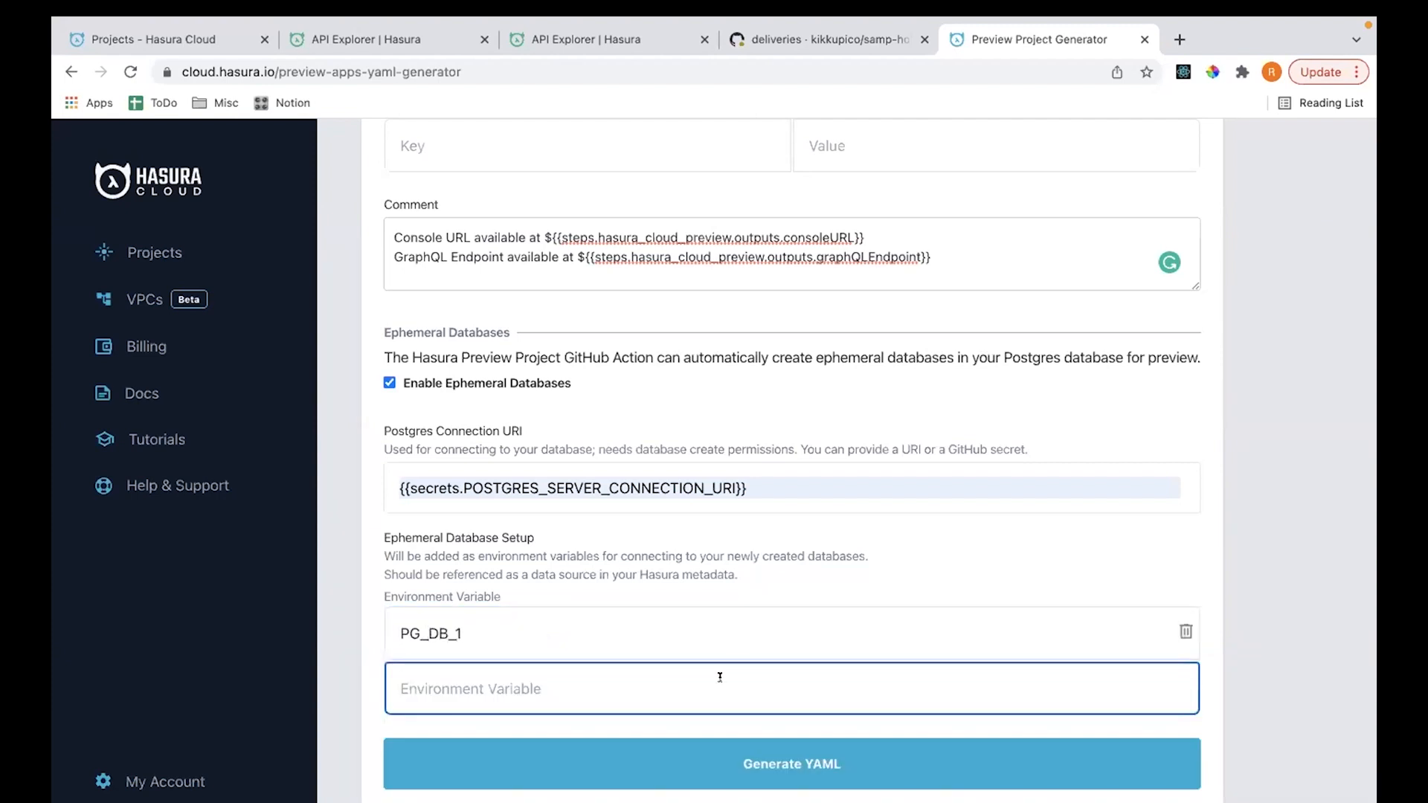
{"action": "type", "text": "PG_DB"}
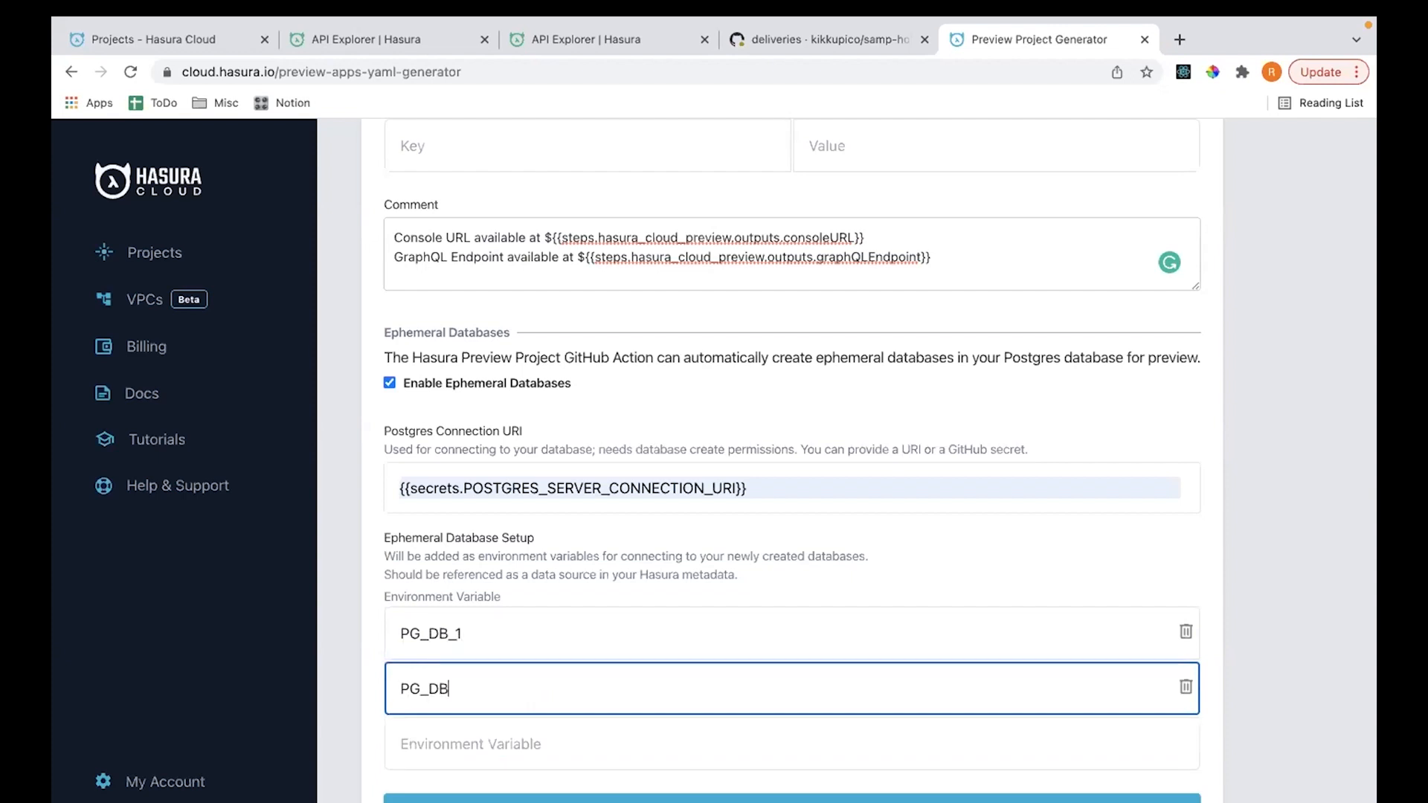
{"action": "type", "text": "_2"}
Add a preview project environment variable with key PG_DATABASE_URL and value {{secrets.POSTGRES_SERVER_CONNECTION_URI}}
{"action": "scroll", "coordinate": [764, 595], "scroll_direction": "up", "scroll_amount": 3}
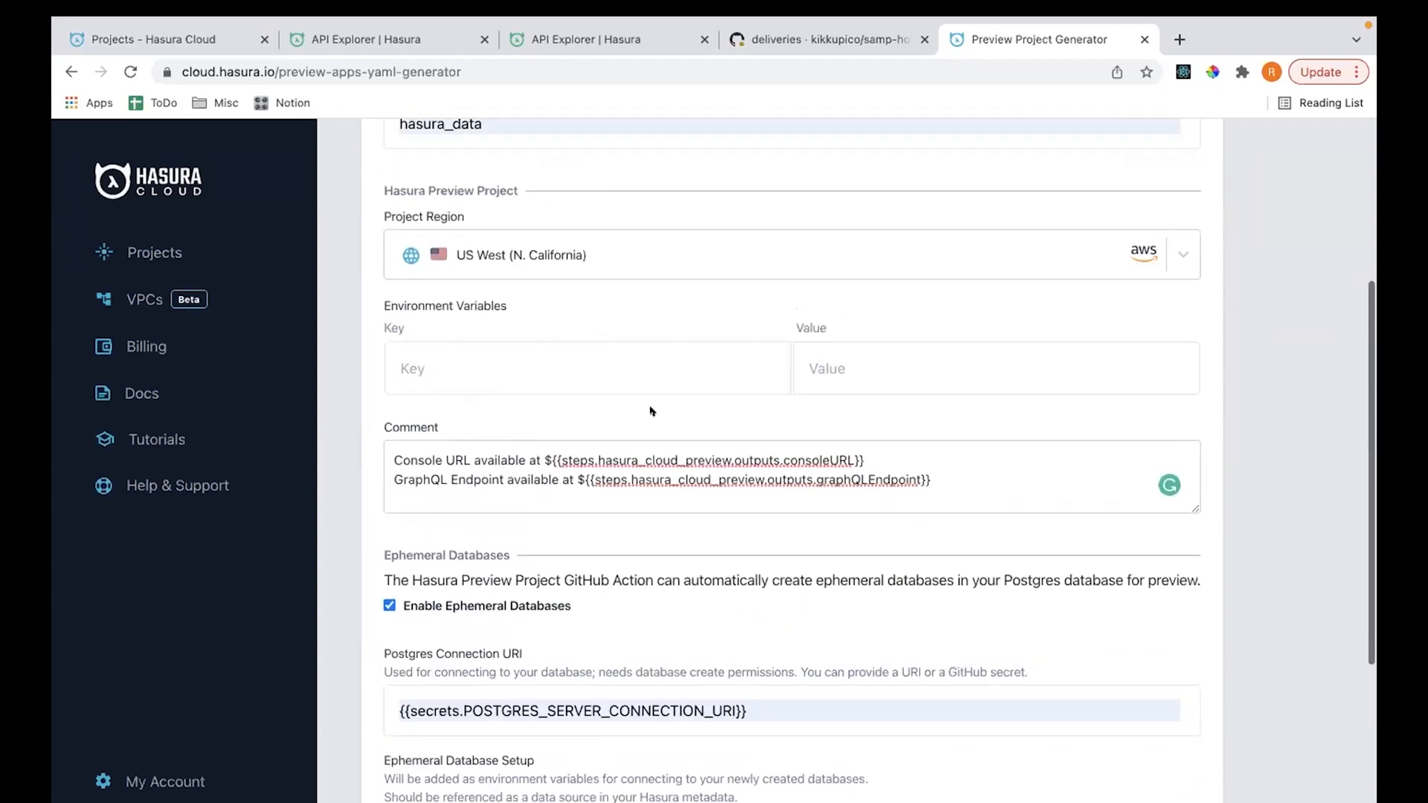
{"action": "left_click", "coordinate": [850, 361]}
{"action": "key", "text": "ctrl+v"}
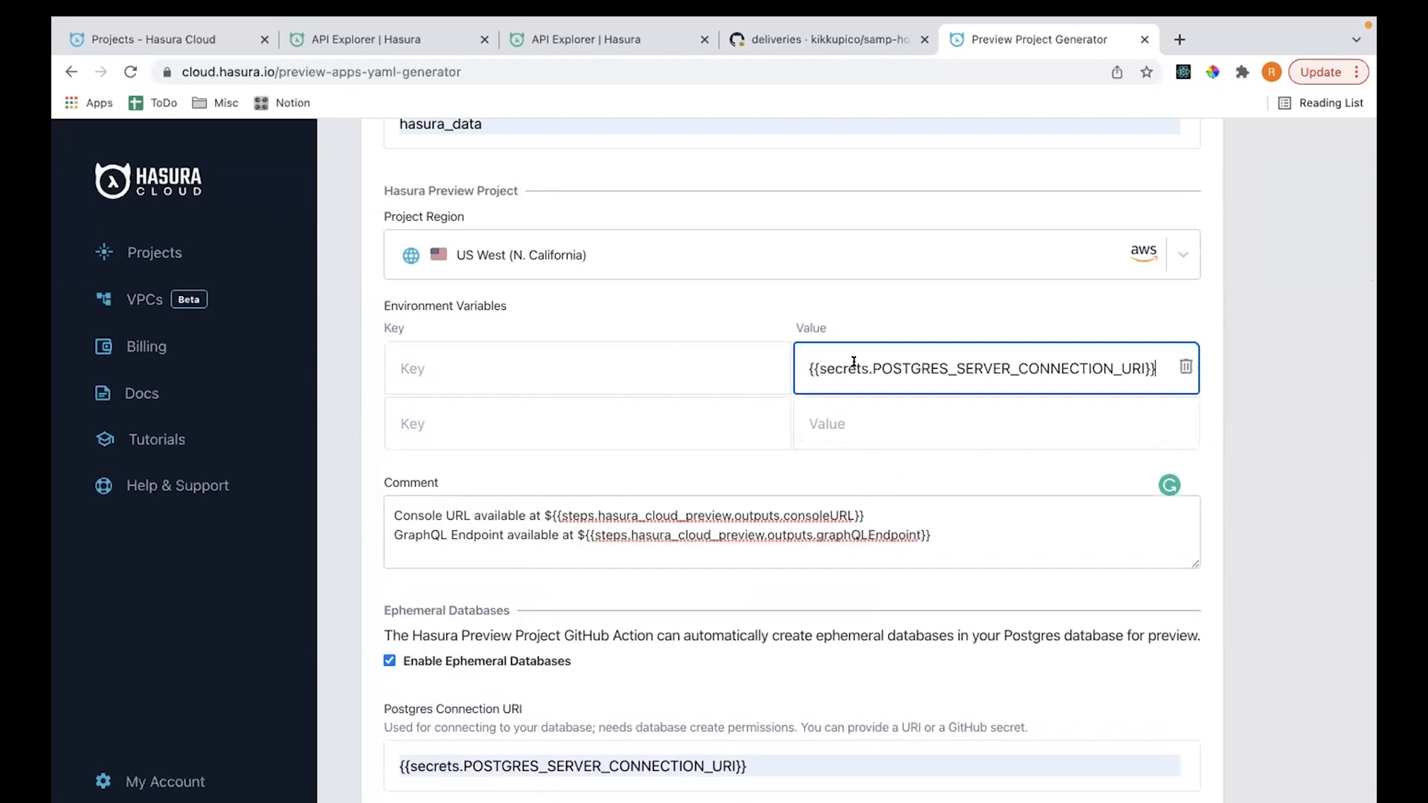
{"action": "left_click", "coordinate": [680, 367]}
{"action": "type", "text": "PG"}
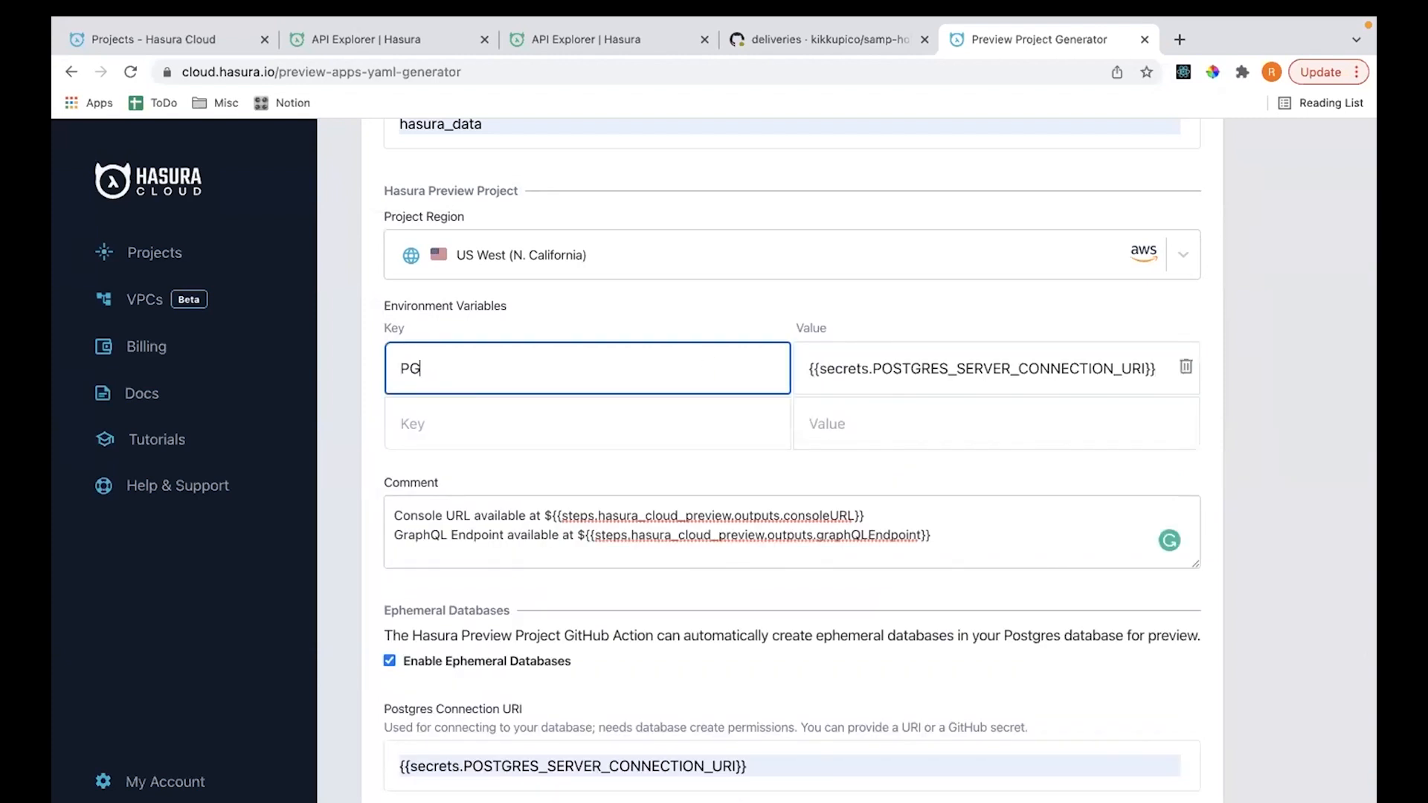
{"action": "type", "text": "_DATABASE_URL"}
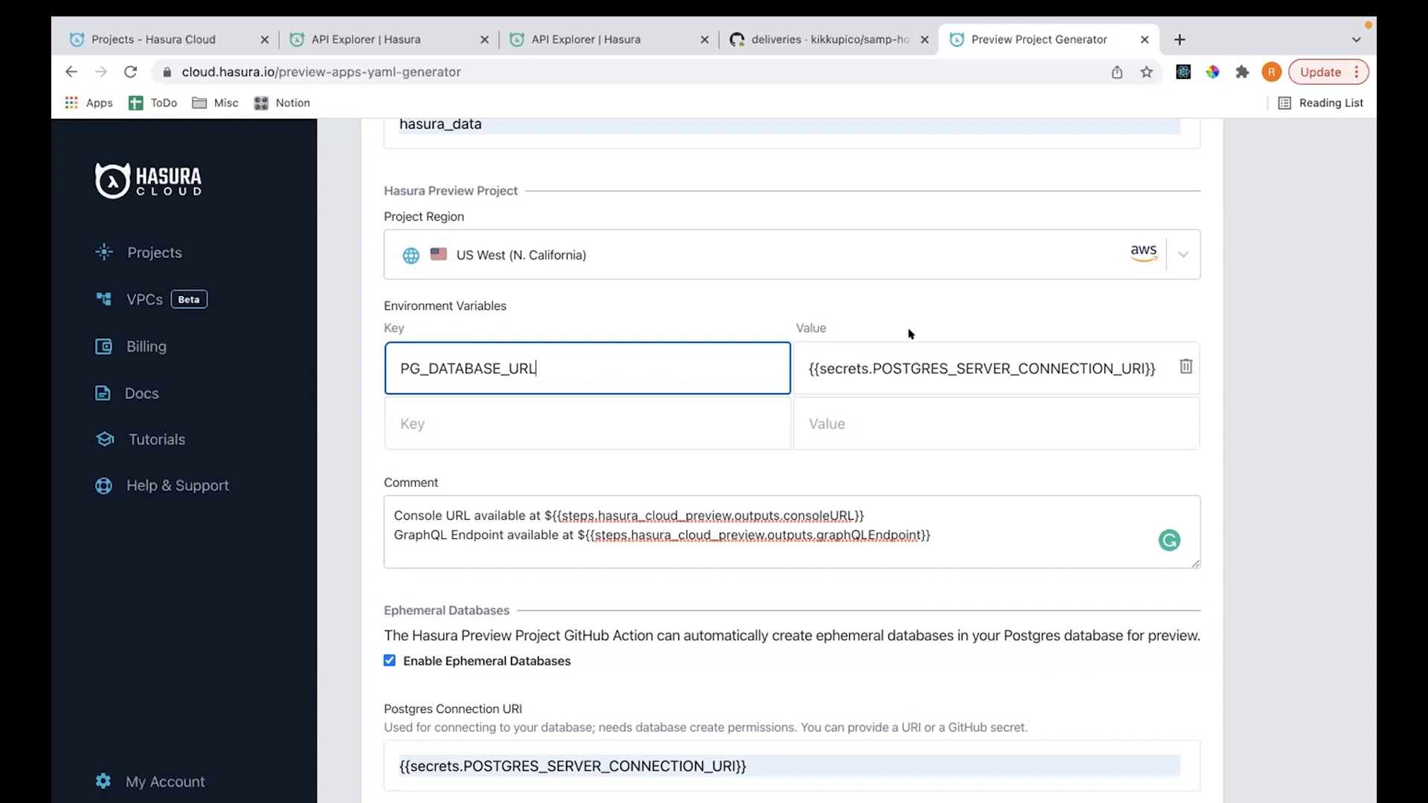
Generate the workflow YAML and copy it into the empty hasura-cloud-preview-app.yml file under .github/workflows in VS Code
{"action": "scroll", "coordinate": [913, 317], "scroll_direction": "down", "scroll_amount": 1}
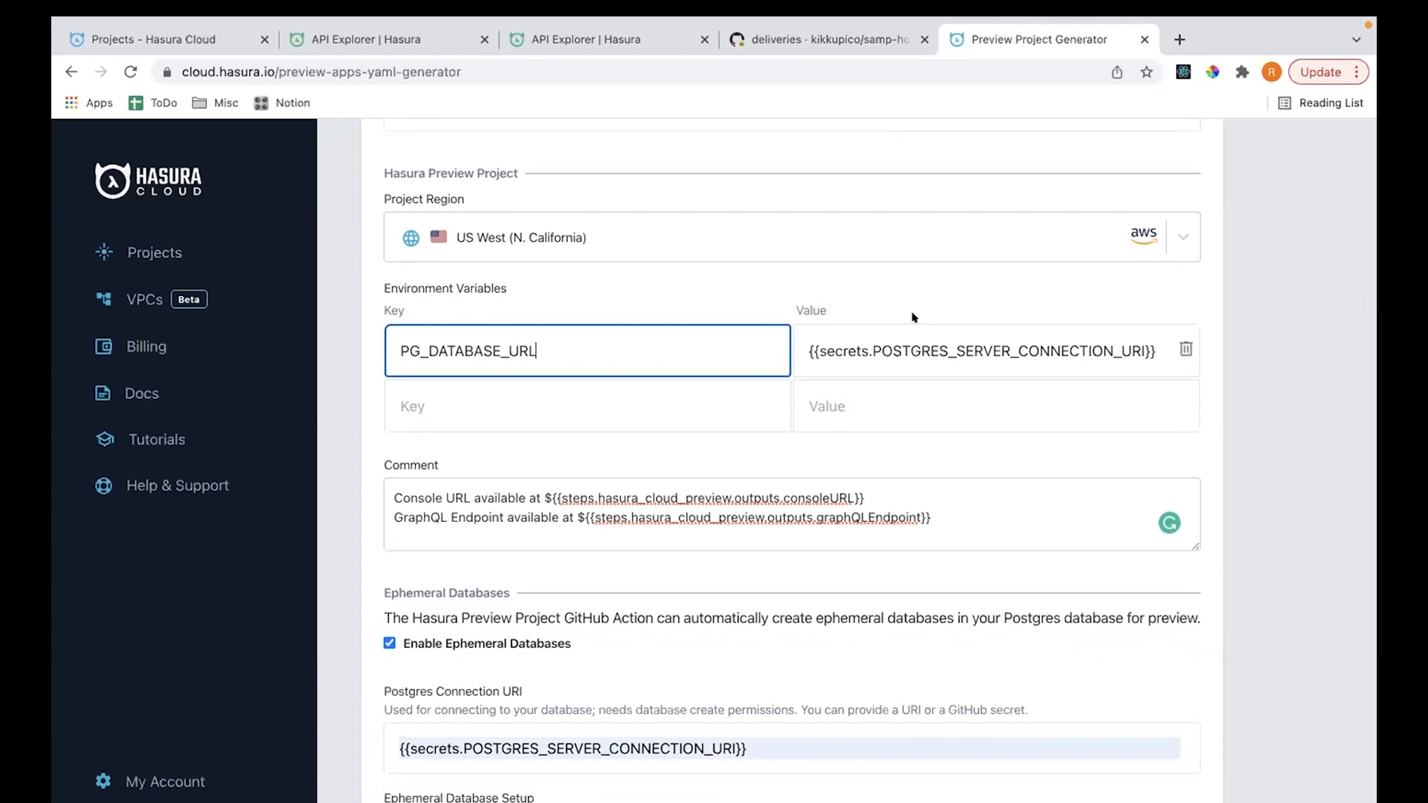
{"action": "scroll", "coordinate": [913, 317], "scroll_direction": "down", "scroll_amount": 5}
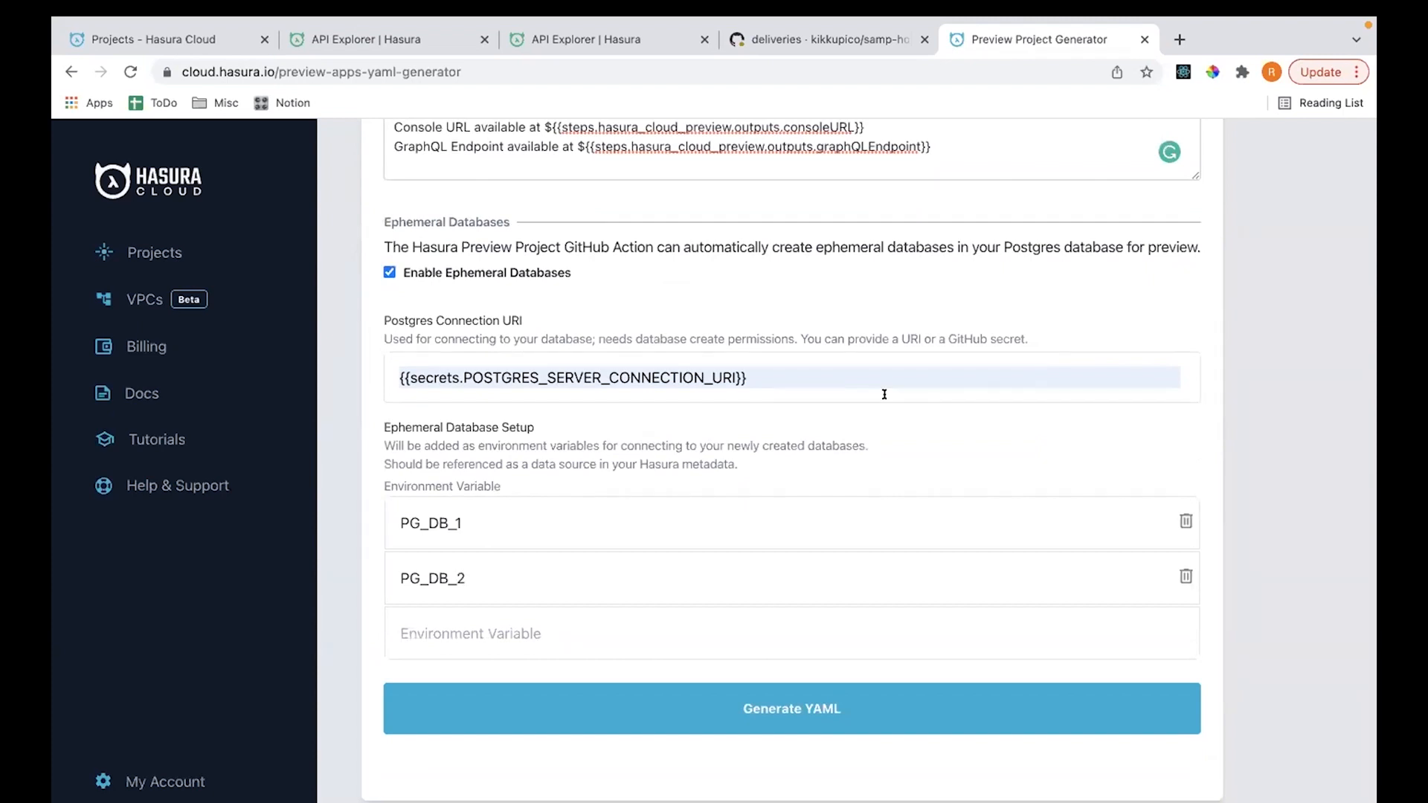
{"action": "left_click", "coordinate": [803, 708]}
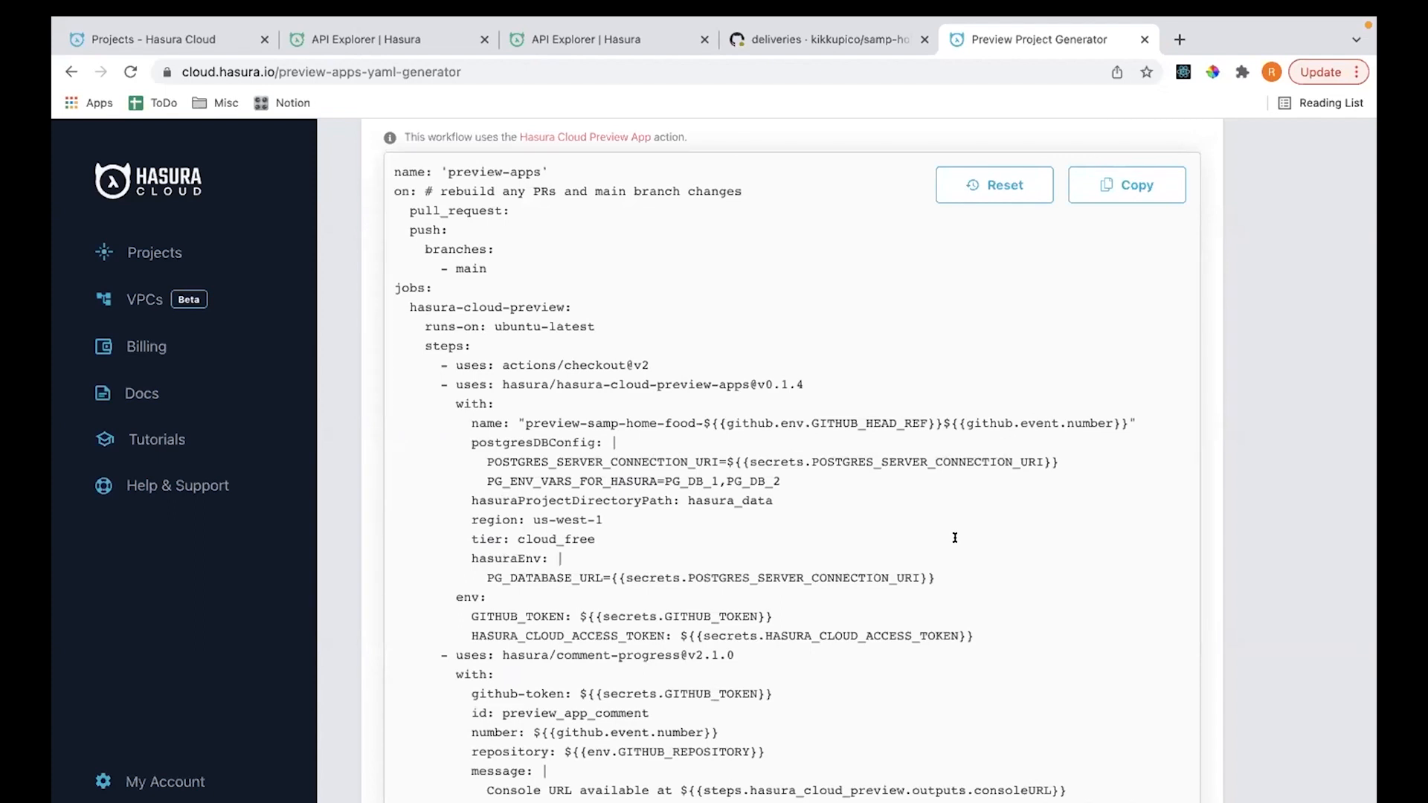
{"action": "left_click", "coordinate": [1125, 189]}
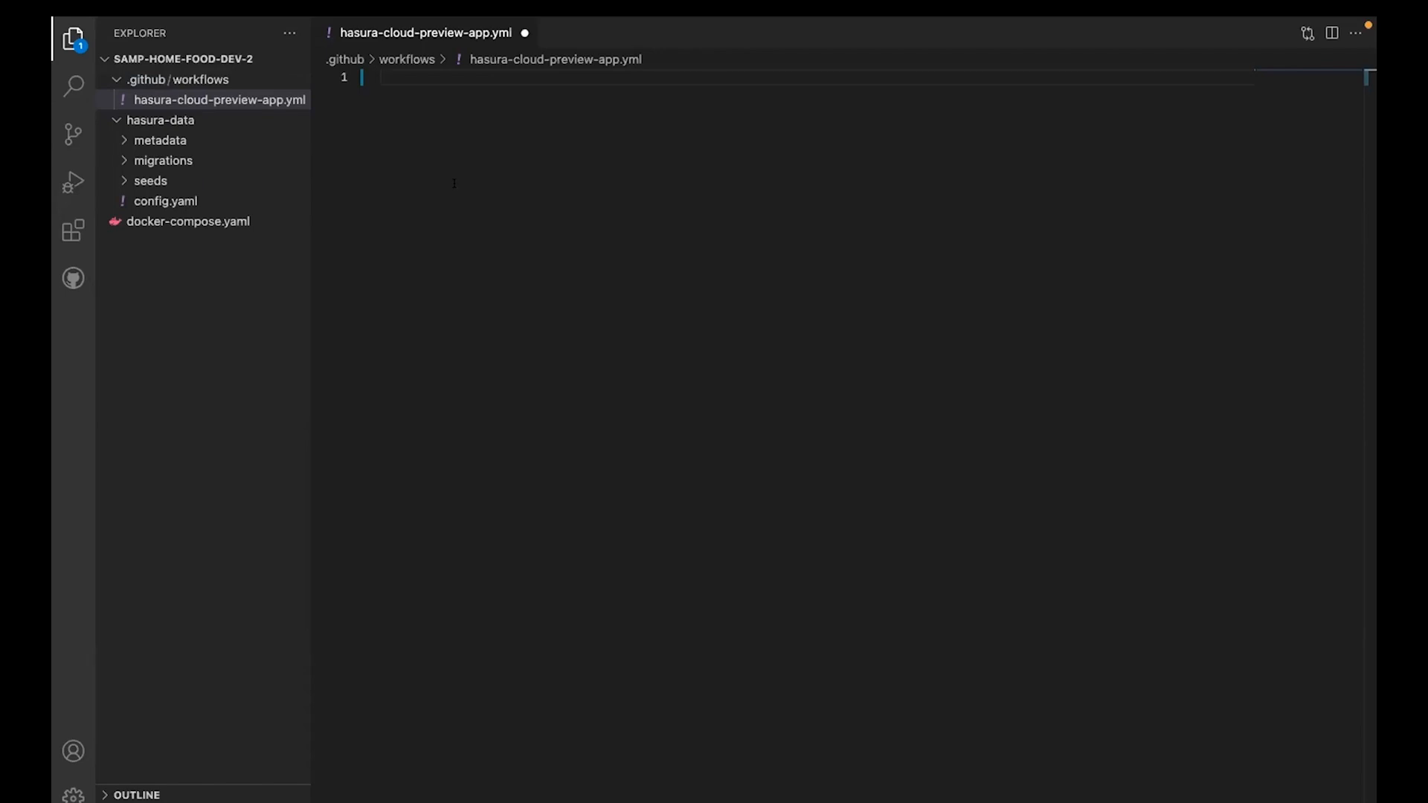
{"action": "key", "text": "super+v"}
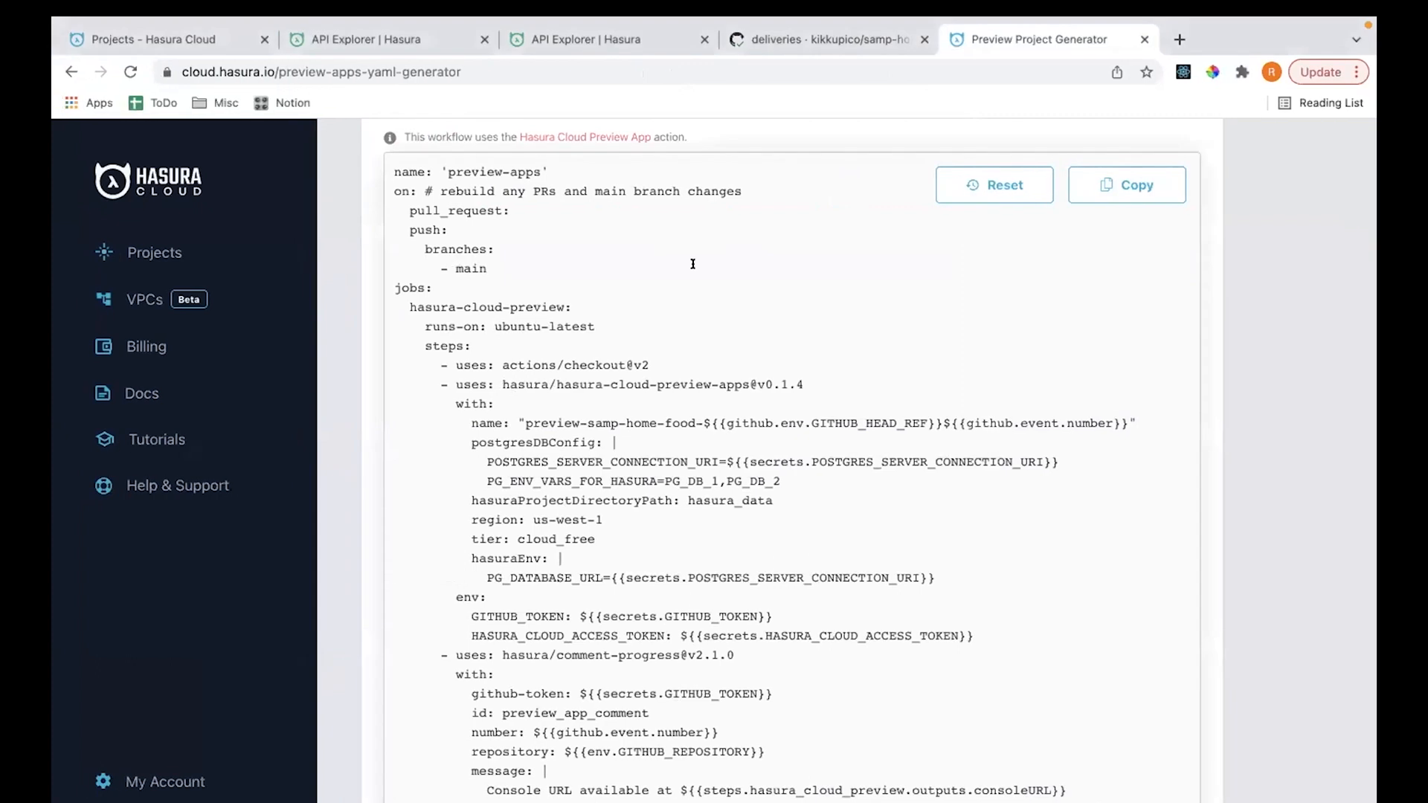
Check the log of the hasura-cloud-preview job in the deliveries pull request's GitHub run
{"action": "left_click", "coordinate": [886, 40]}
{"action": "scroll", "coordinate": [356, 581], "scroll_direction": "down", "scroll_amount": 2}
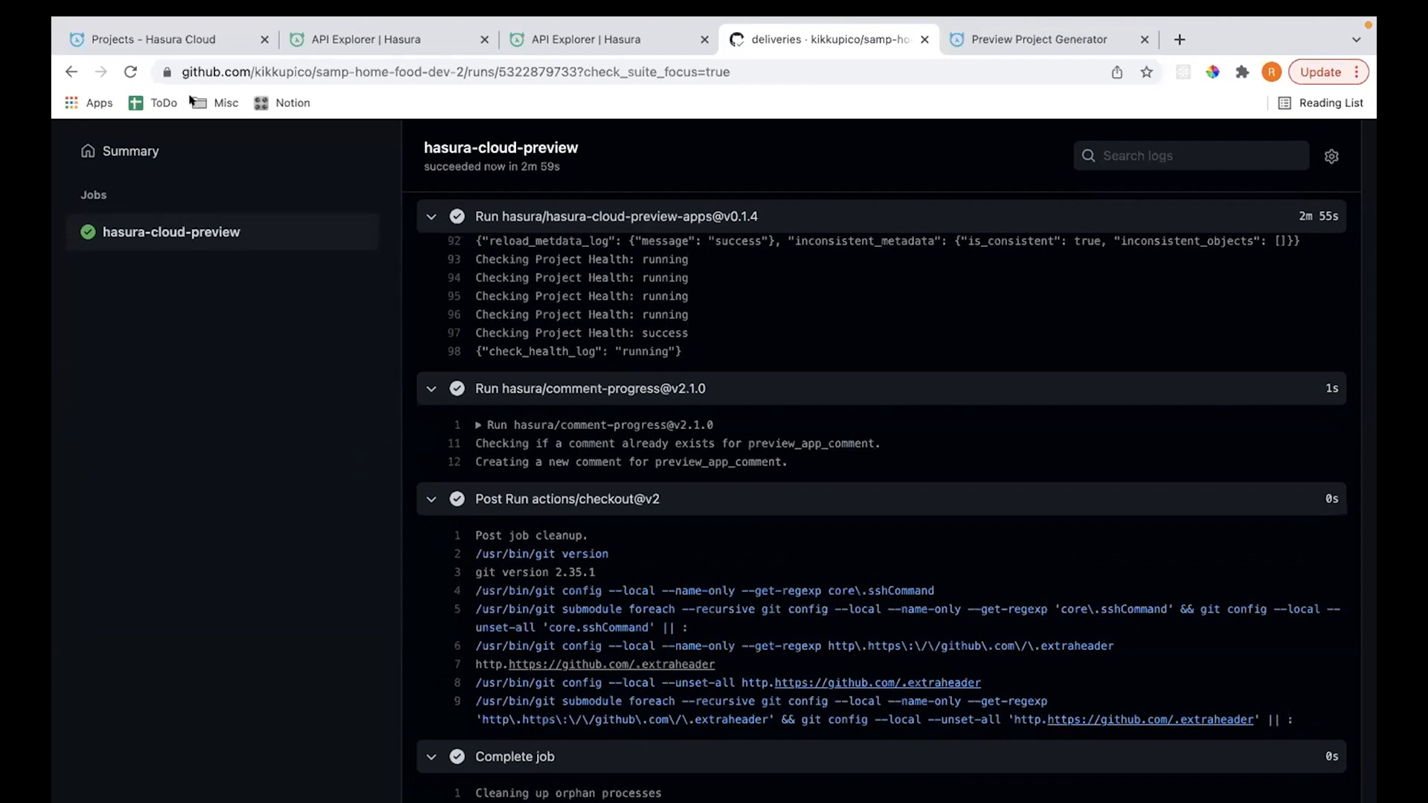
Refresh the Hasura Cloud projects list and launch the console of the preview-samp-home-food-6 project
{"action": "left_click", "coordinate": [190, 31]}
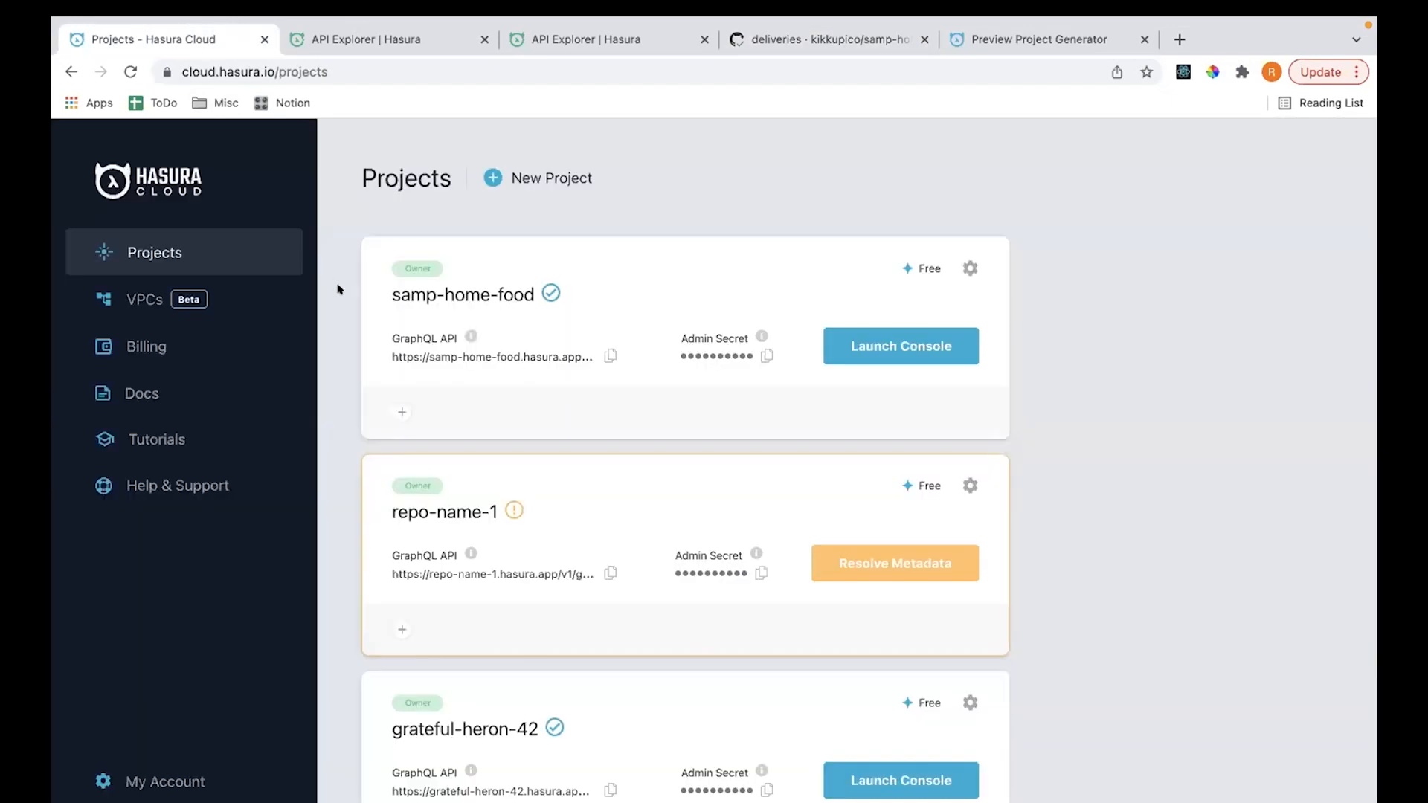
{"action": "key", "text": "super+r"}
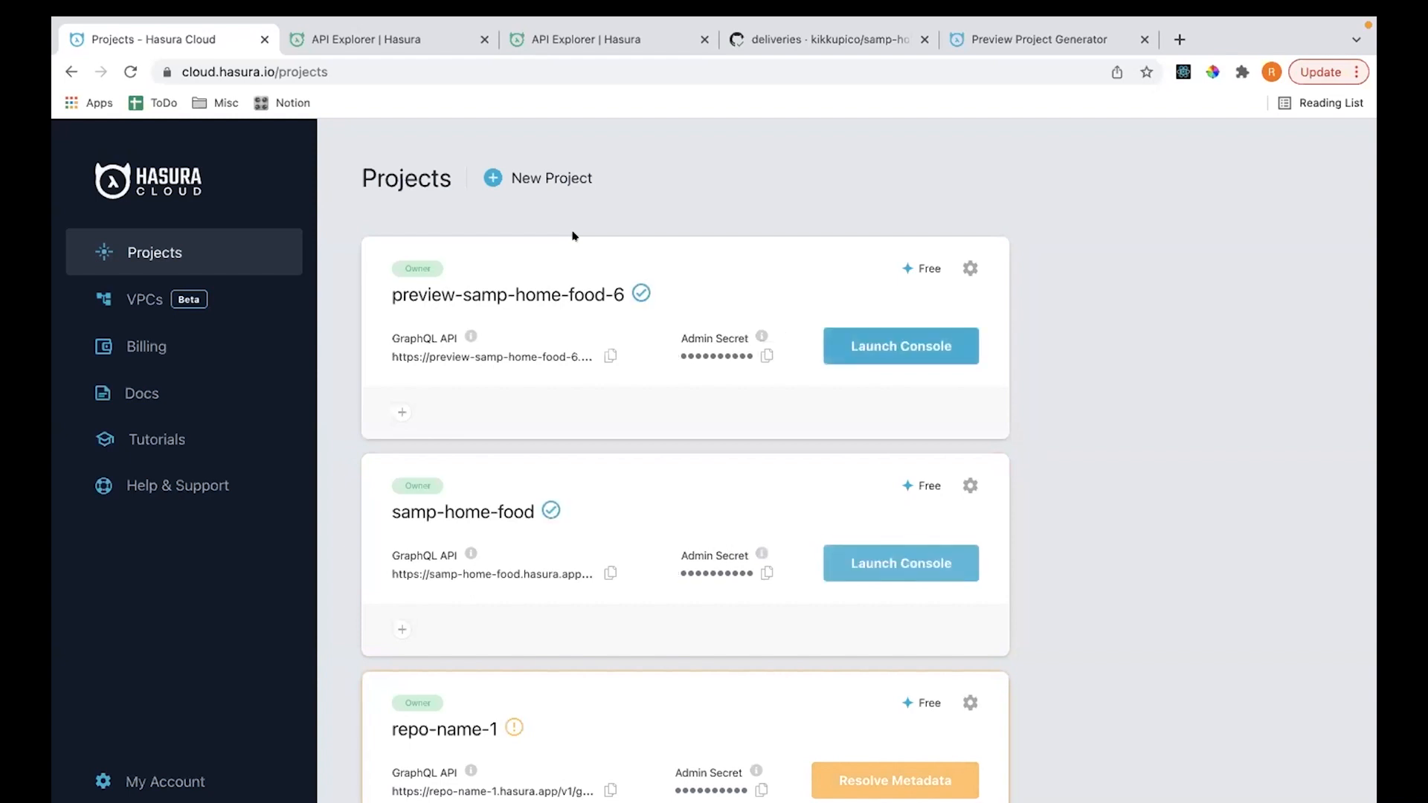
{"action": "left_click", "coordinate": [888, 336]}
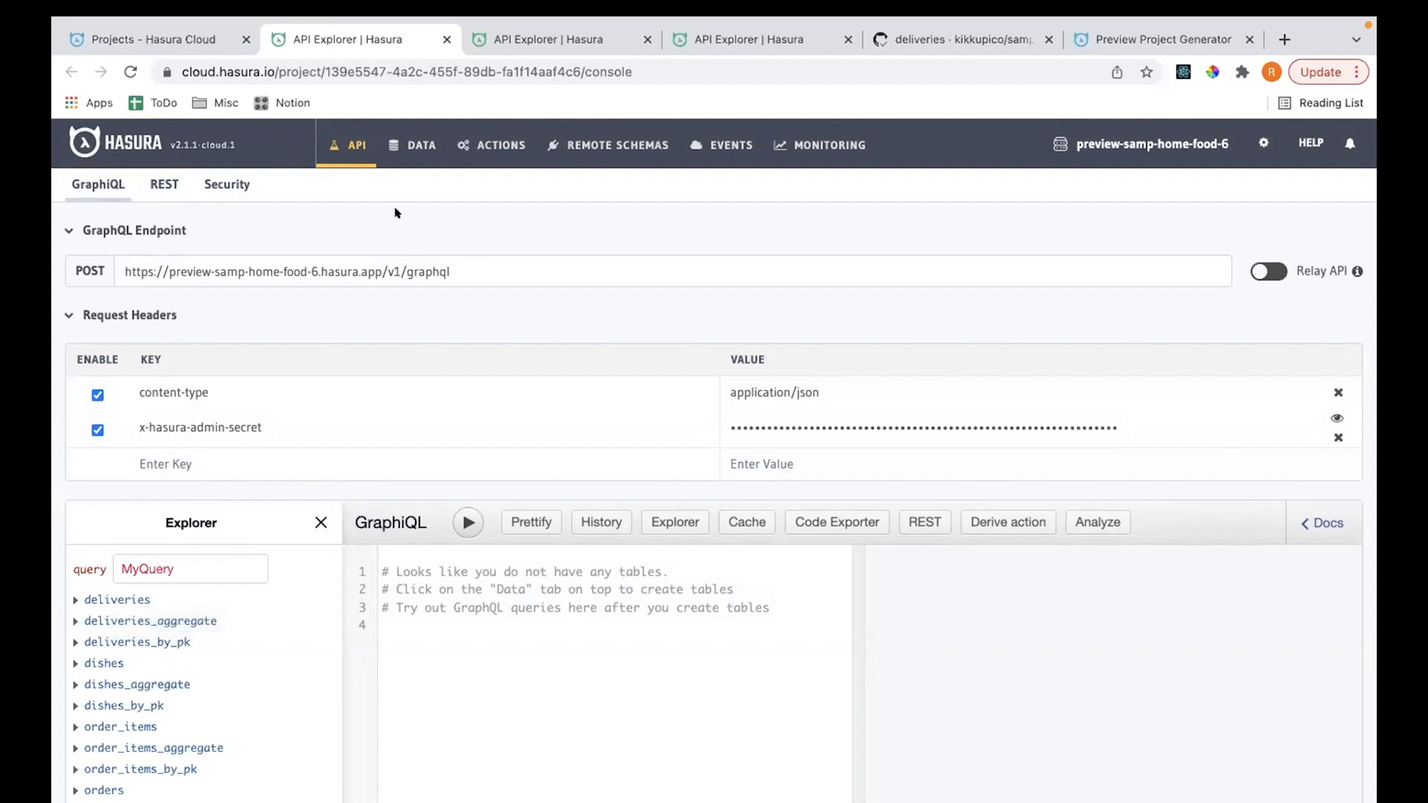
Compare the query fields in the samp-home-food console's explorer with those of preview-samp-home-food-6
{"action": "left_click", "coordinate": [497, 46]}
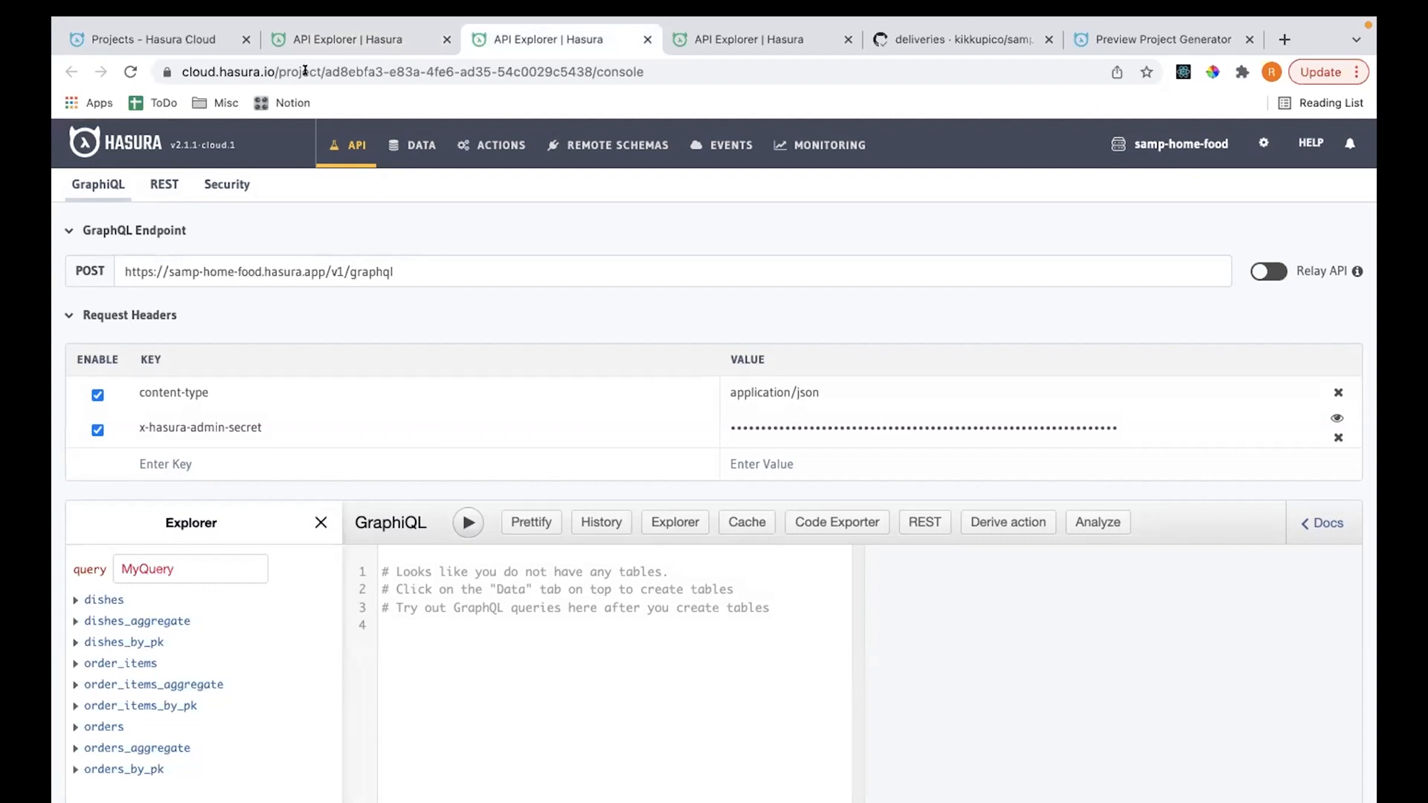
{"action": "left_click", "coordinate": [320, 40]}
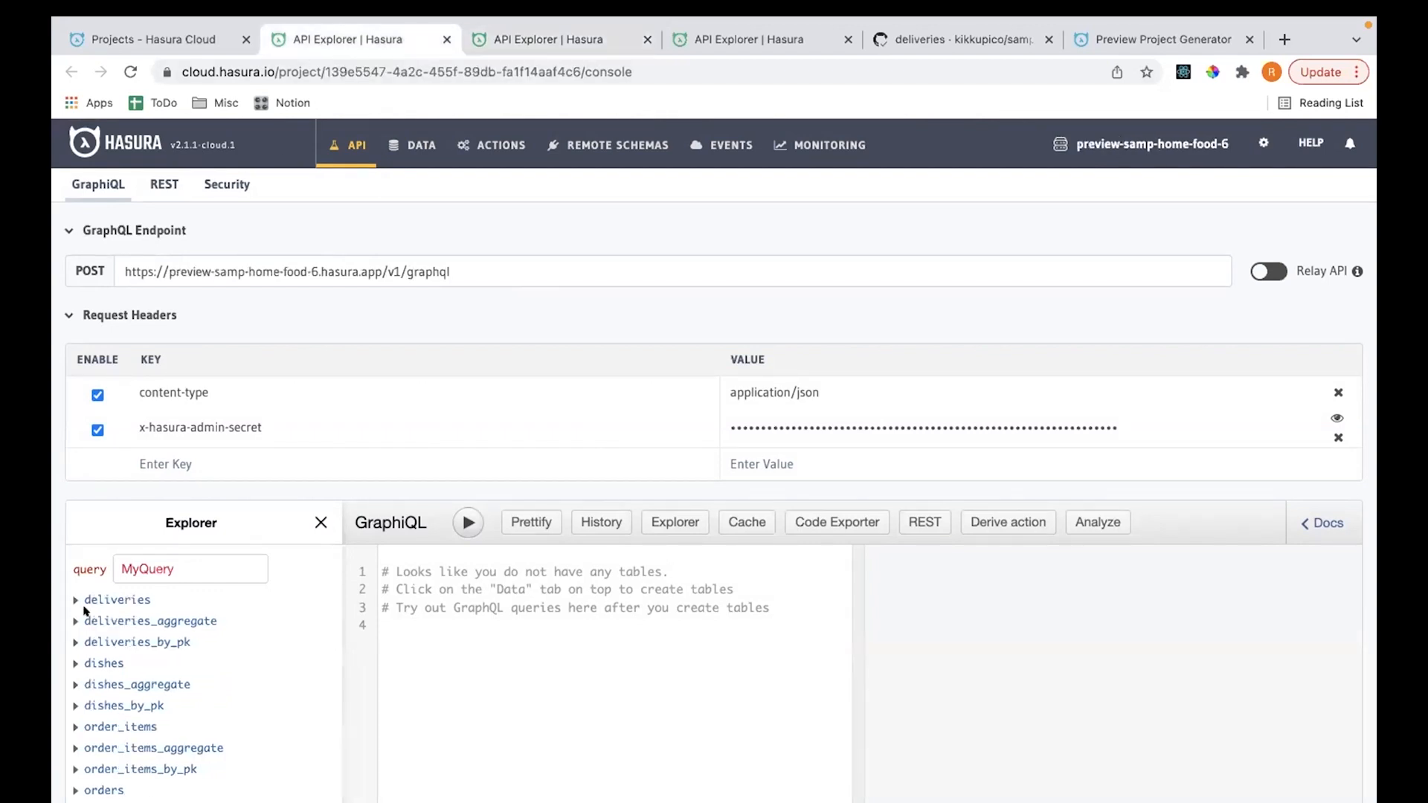